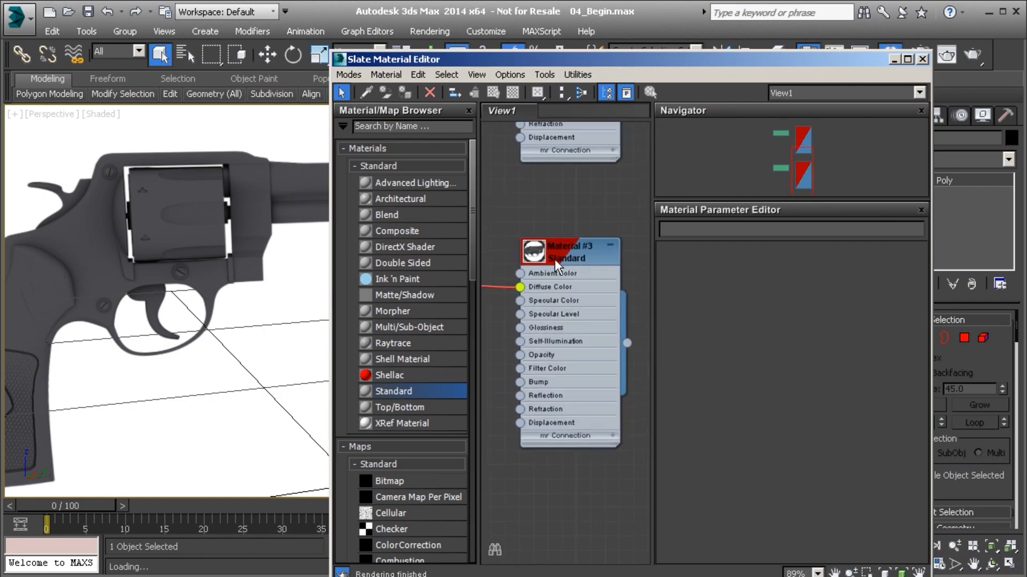
Add a new Standard material node below the Material #3 node and open its parameters
middle_click_drag(563, 356, 553, 220)
left_click_drag(393, 390, 509, 360)
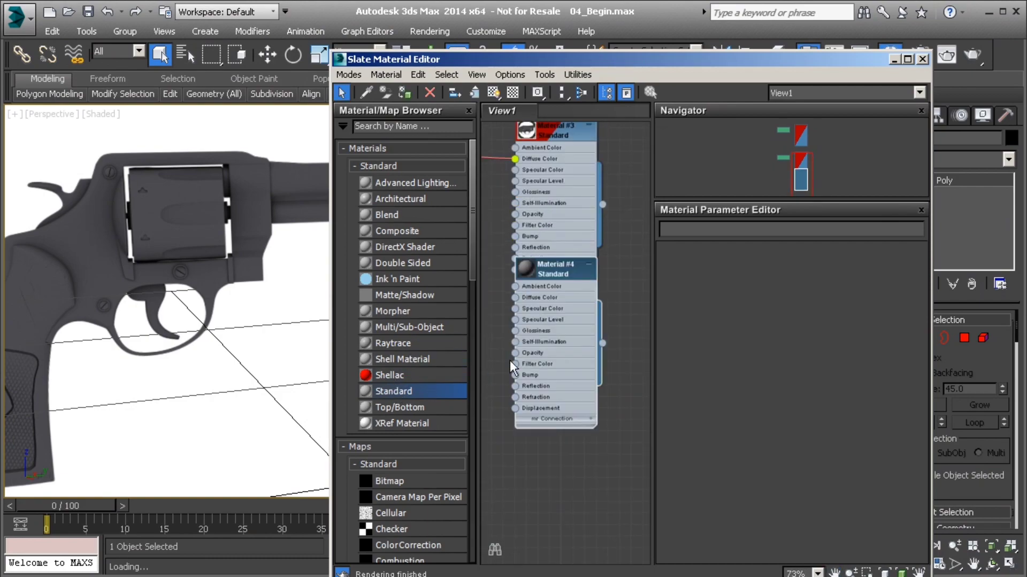
double_click(537, 328)
left_click_drag(551, 310, 549, 389)
middle_click_drag(548, 390, 568, 328)
Set the new material's diffuse colour to a mid gray with RGB 97, 97, 97
left_click(729, 349)
left_click_drag(195, 116, 201, 90)
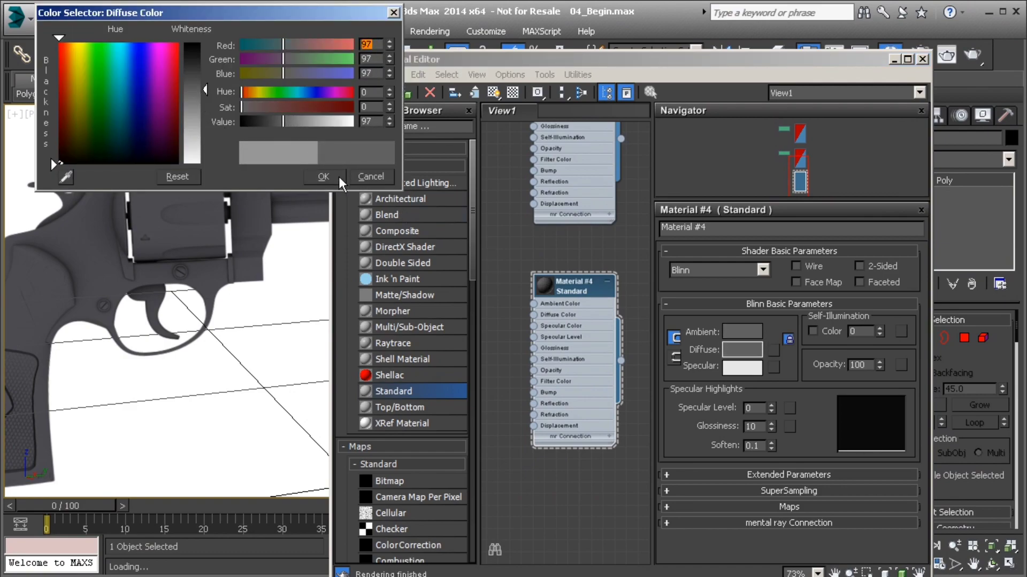
left_click(337, 178)
Set the material's specular colour to bright blue, with a specular level of 63 and glossiness of 41
left_click(748, 368)
left_click_drag(160, 88, 127, 42)
left_click_drag(191, 104, 194, 75)
left_click(323, 177)
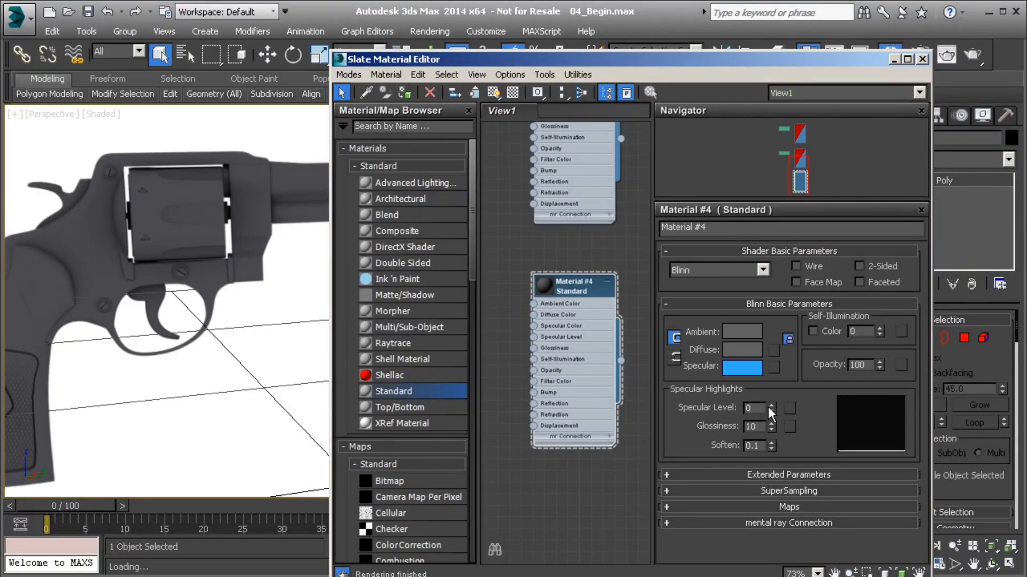
left_click_drag(771, 407, 771, 416)
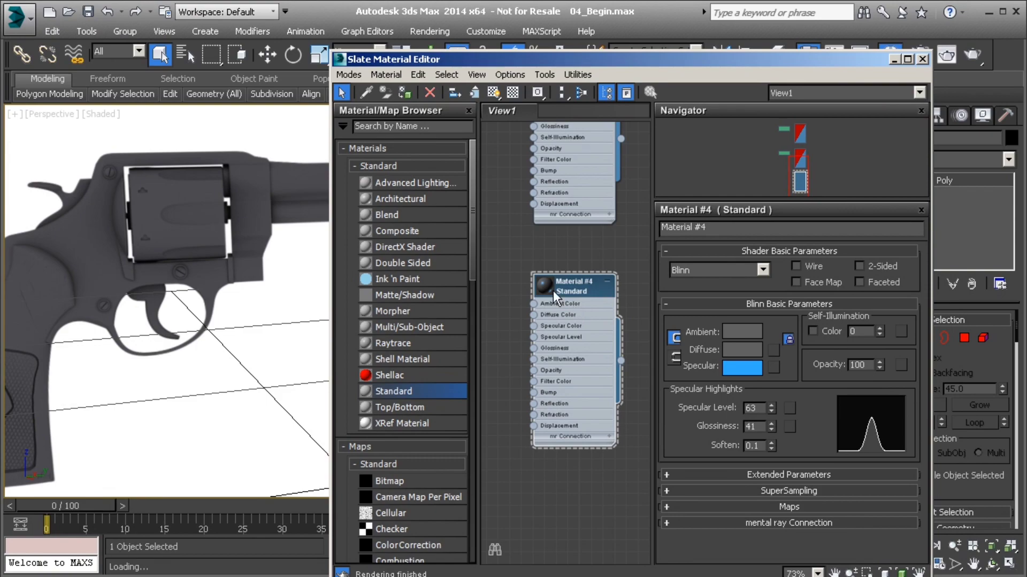
Assign the new material to the selected frame mesh, close the Slate Material Editor, and deselect the mesh
middle_click_drag(272, 256, 215, 267)
scroll(241, 249, "down", 2)
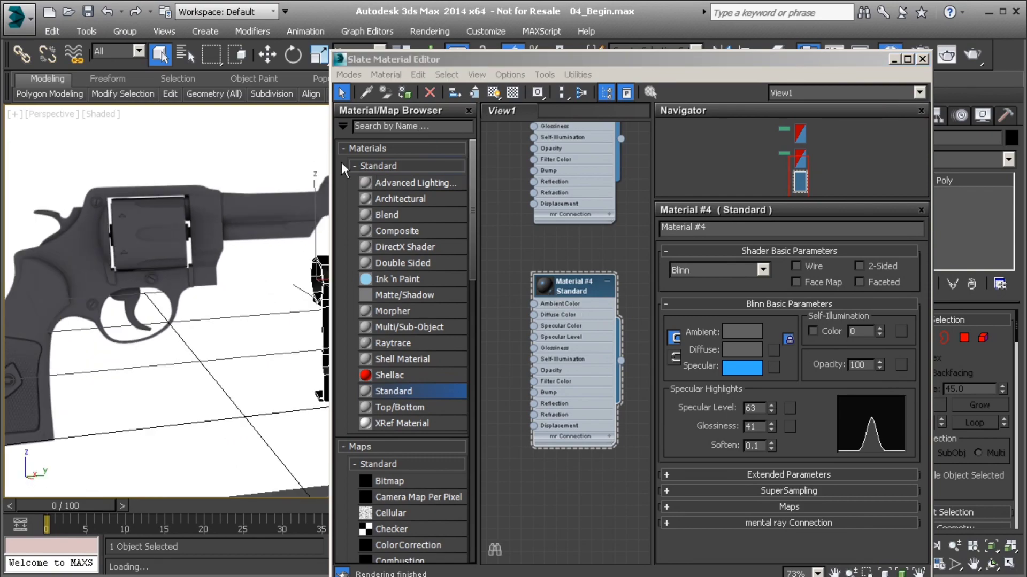
left_click(407, 105)
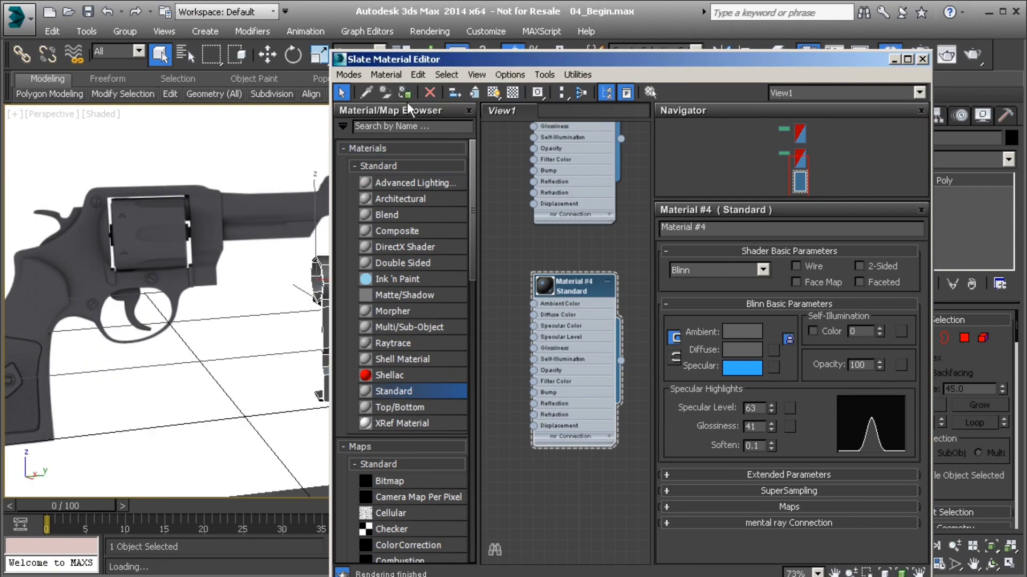
left_click(923, 59)
scroll(618, 243, "up", 3)
scroll(546, 267, "up", 2)
left_click(540, 272)
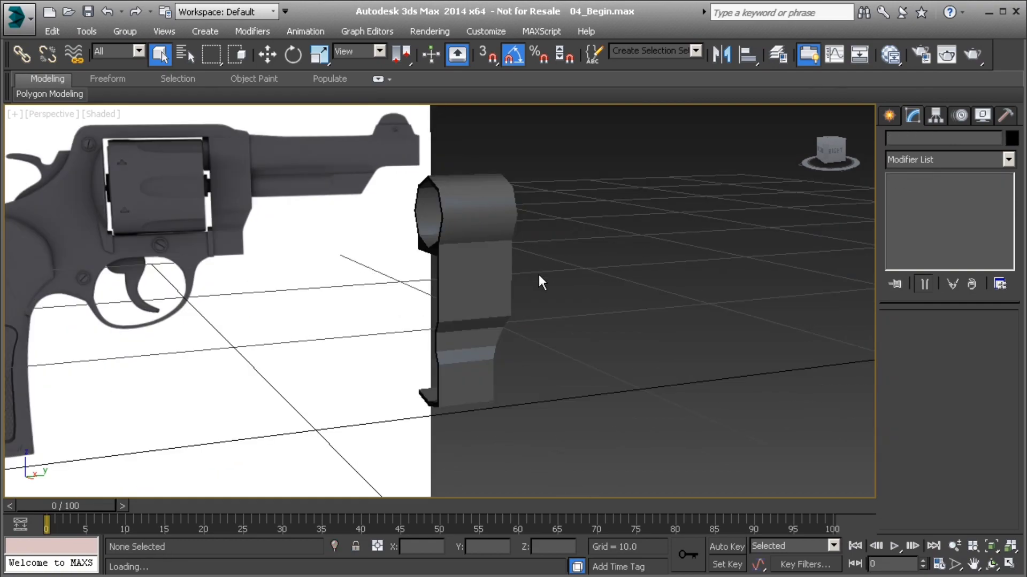
Extrude the two polygons on top of the frame mesh's ring as a group by 1.0
scroll(542, 278, "up", 3)
left_click(486, 252)
scroll(486, 268, "down", 1)
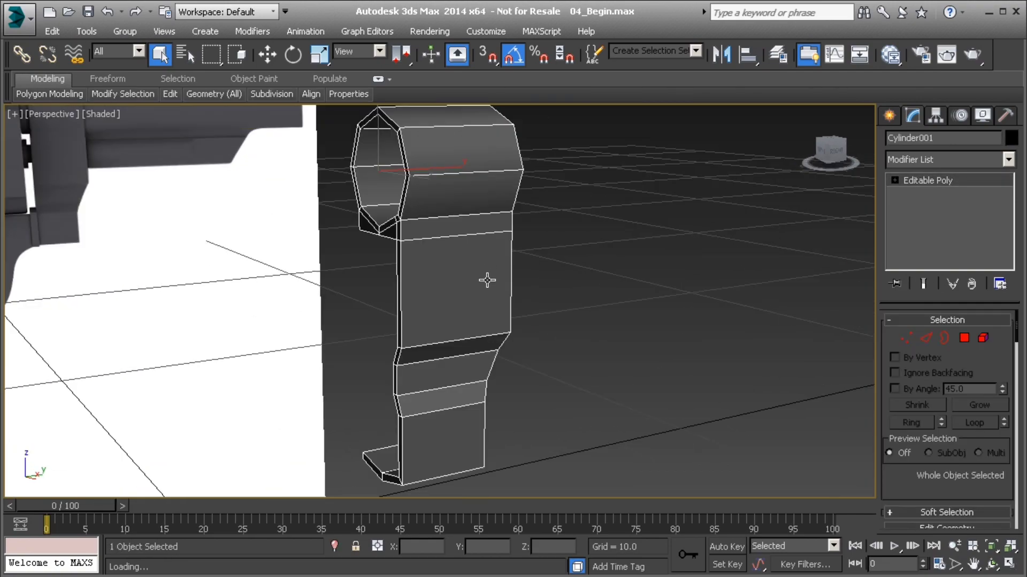
middle_click_drag(474, 271, 495, 267, "alt")
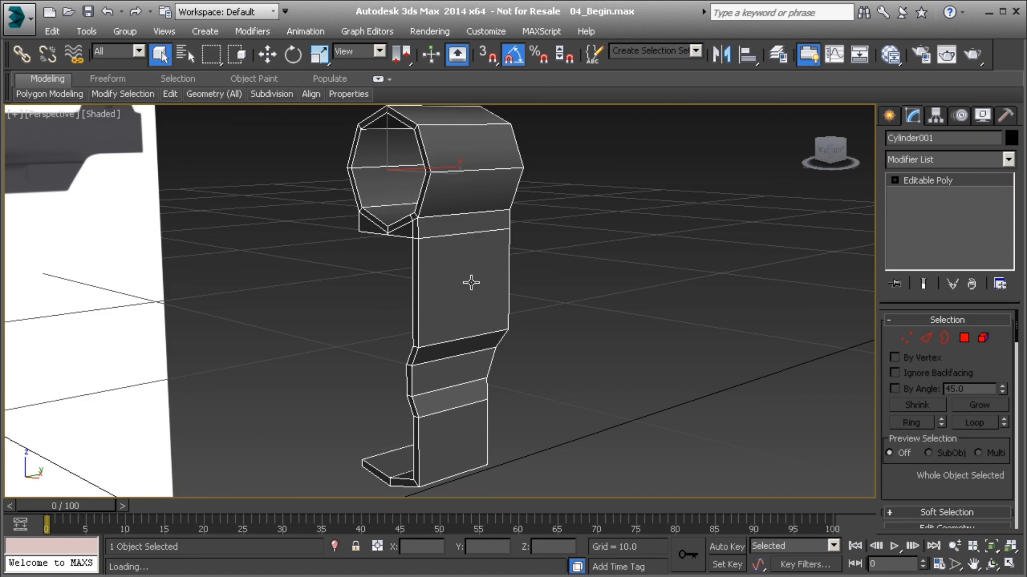
middle_click_drag(454, 164, 500, 271)
left_click(963, 339)
left_click(470, 228)
middle_click_drag(396, 240, 447, 262, "alt")
left_click(435, 238, "ctrl")
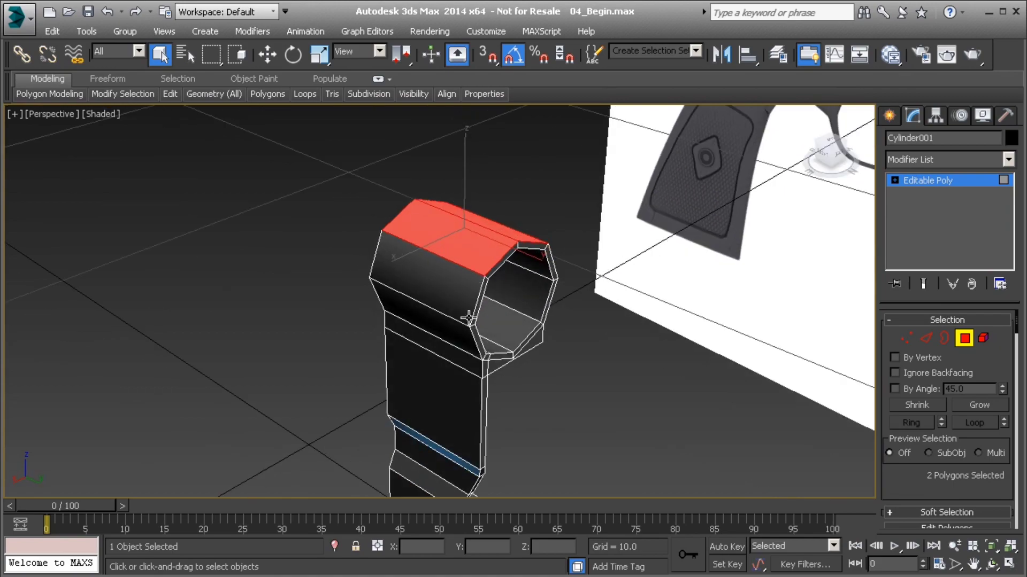
middle_click_drag(468, 319, 482, 305, "alt")
scroll(947, 428, "down", 3)
left_click(939, 467)
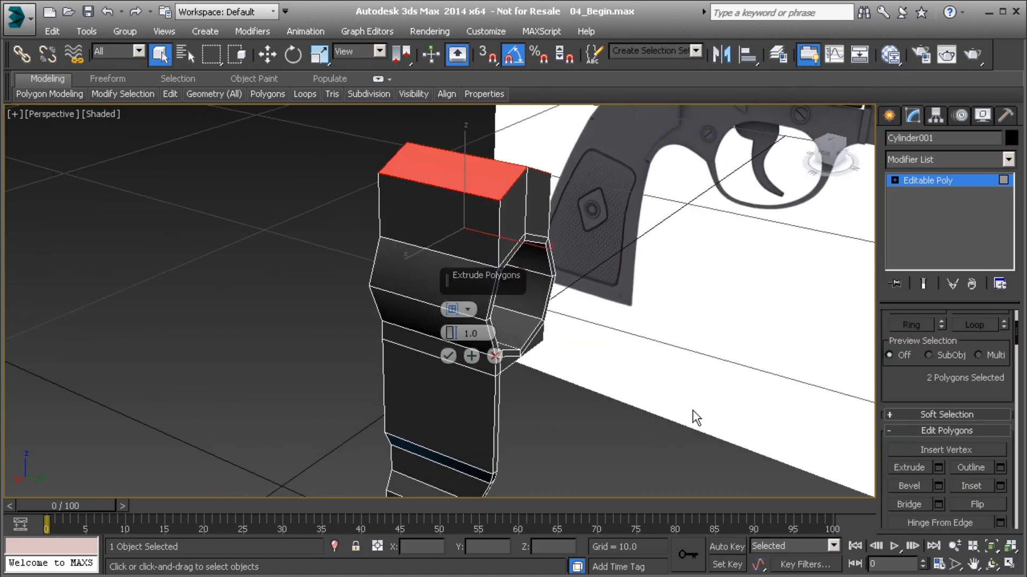
middle_click_drag(444, 380, 359, 355, "alt")
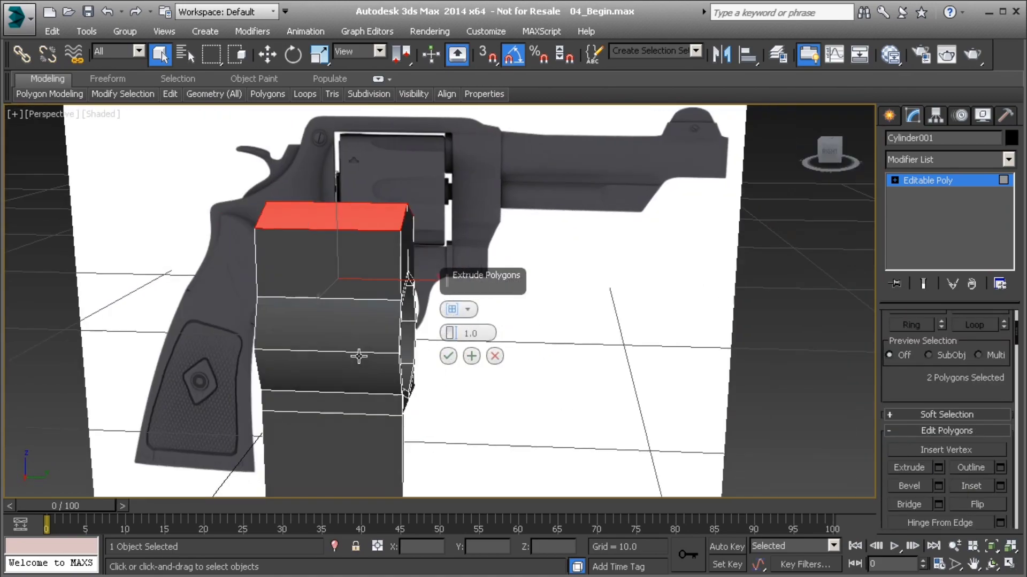
left_click(449, 357)
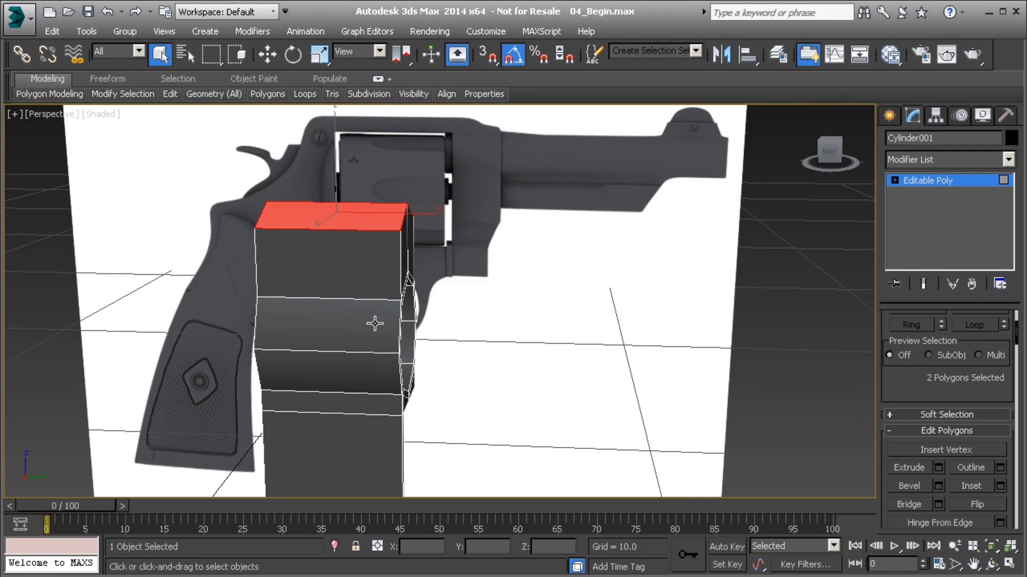
Switch to the Right view and flatten the extruded top polygons with Make Planar along Y
key("v")
key("r")
scroll(447, 307, "up", 6)
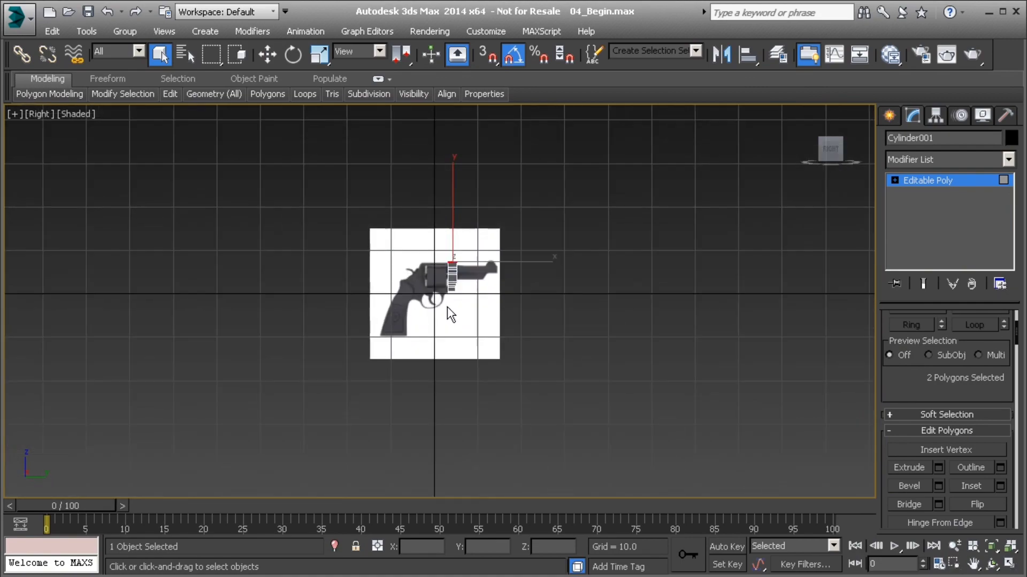
scroll(451, 257, "up", 8)
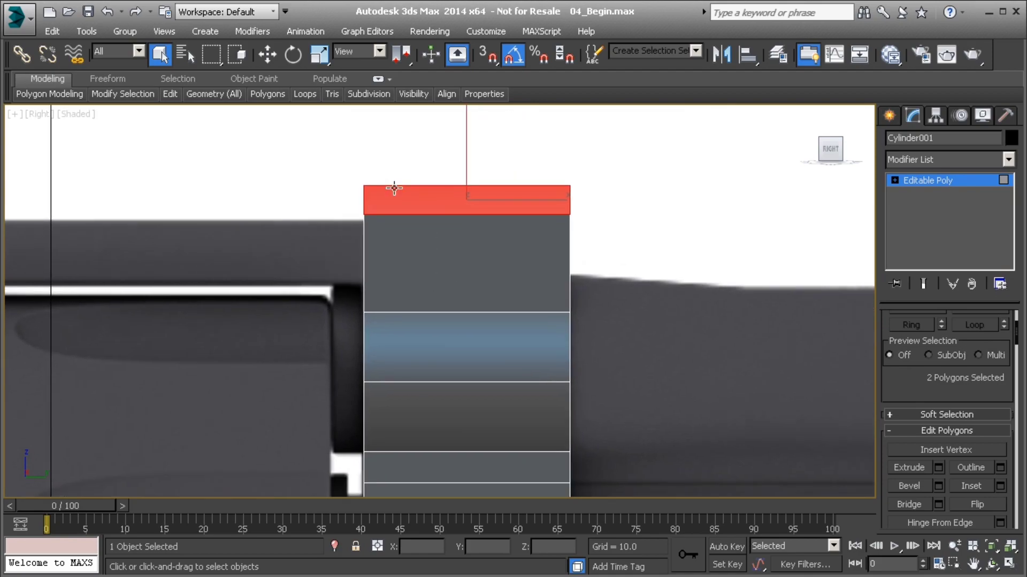
scroll(920, 419, "down", 10)
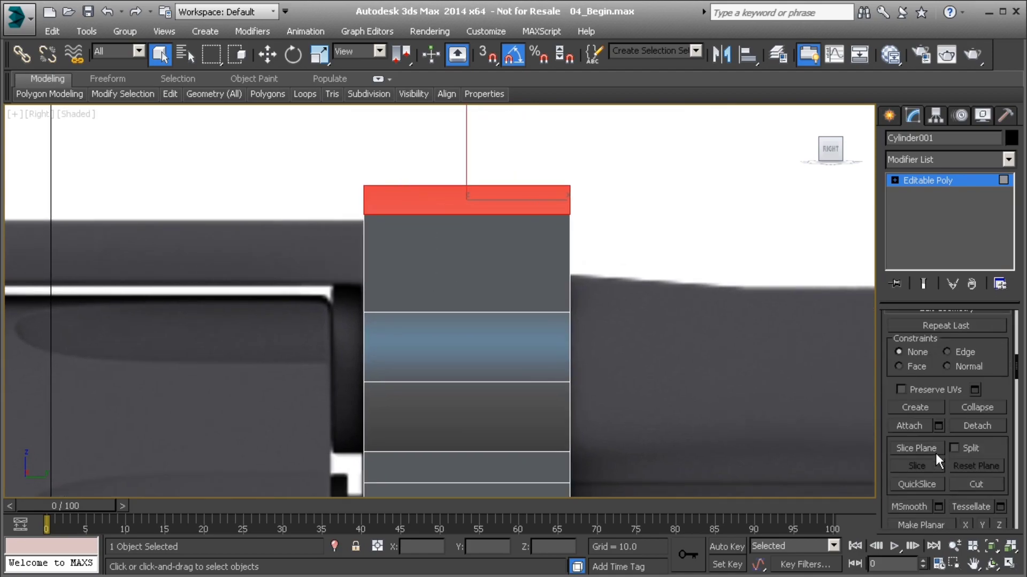
scroll(939, 451, "up", 3)
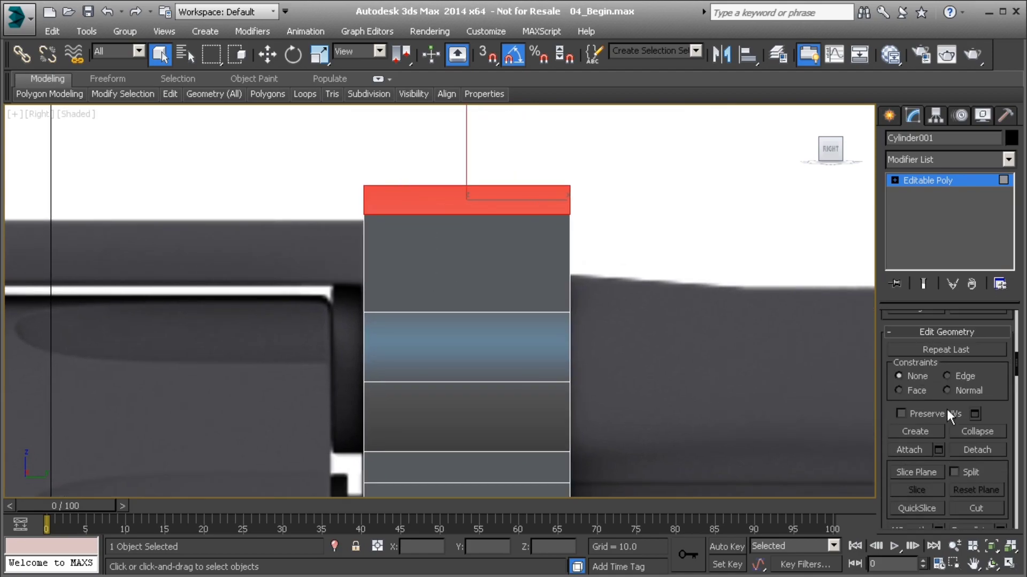
scroll(974, 335, "down", 2)
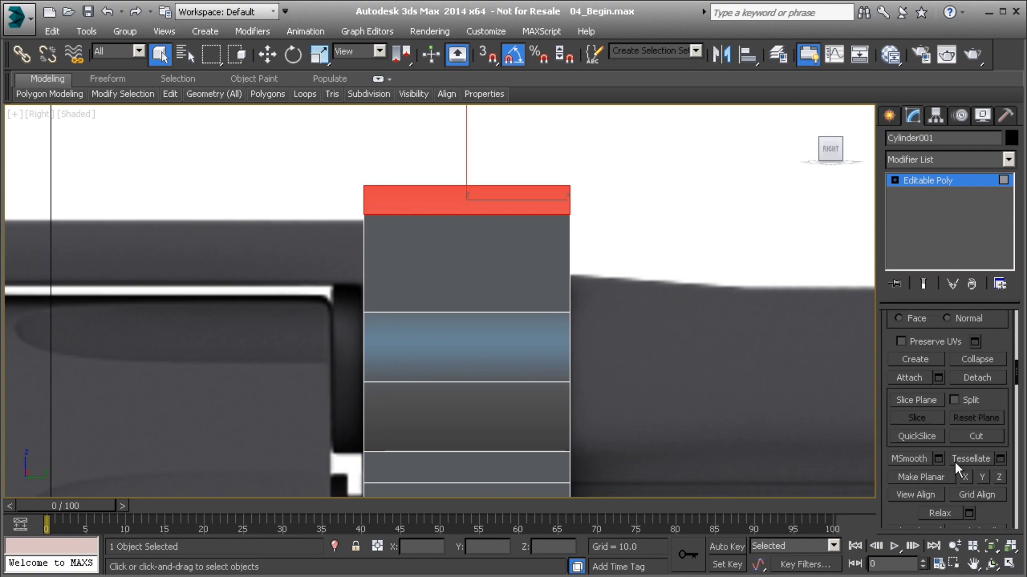
left_click(981, 476)
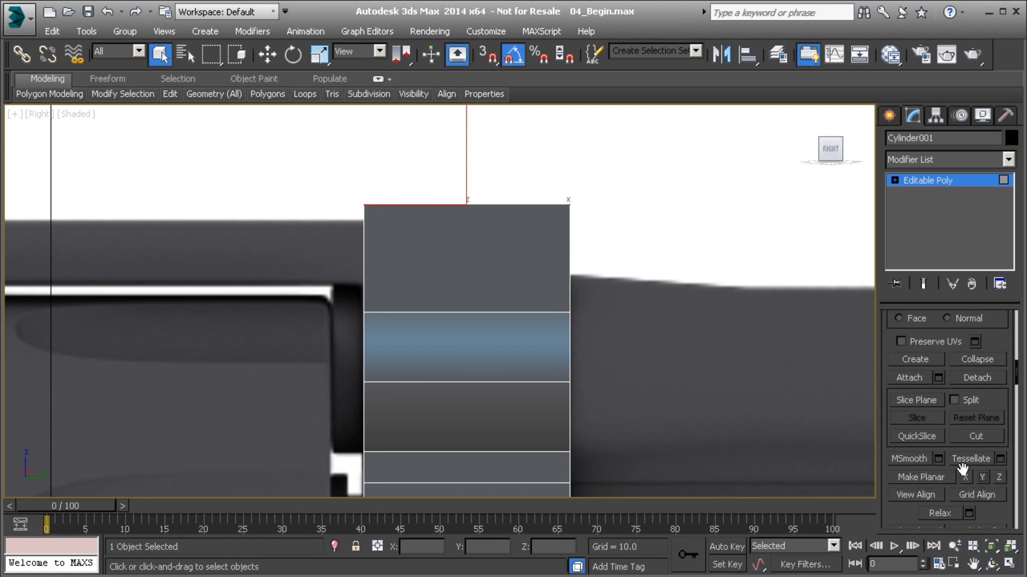
Lower the flattened top to the reference frame's upper edge and turn on see-through display for the mesh
left_click(275, 56)
left_click_drag(465, 154, 462, 162)
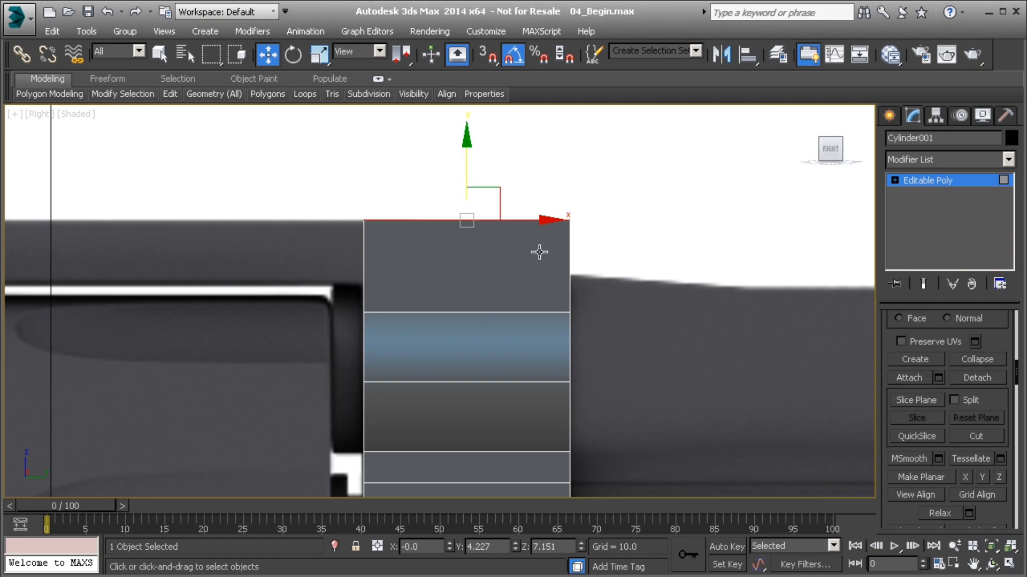
key("alt+x")
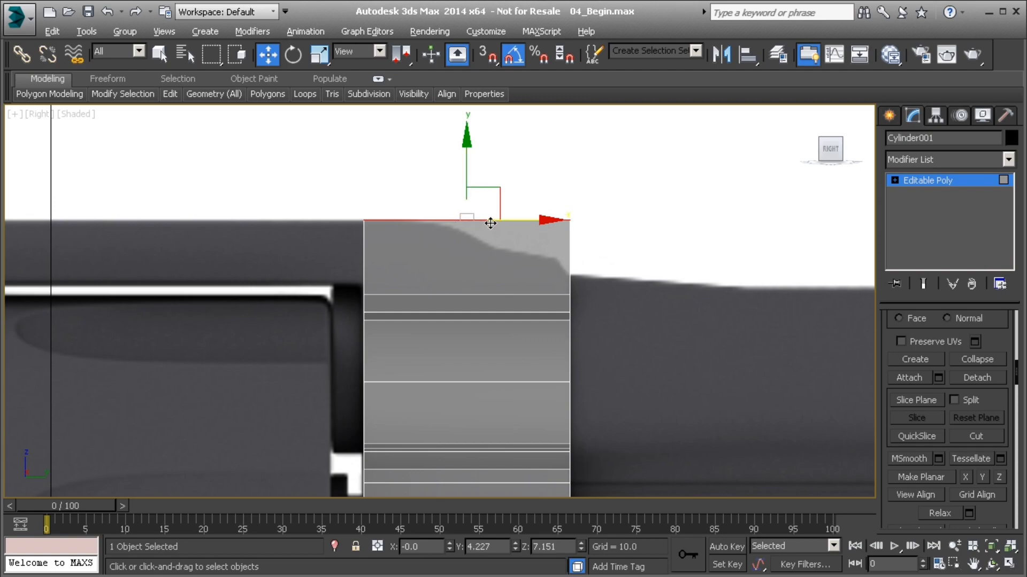
Connect the ring of lengthwise edges around the frame mesh with 2 segments and a pinch of -14
middle_click_drag(570, 317, 467, 277)
left_click(461, 294)
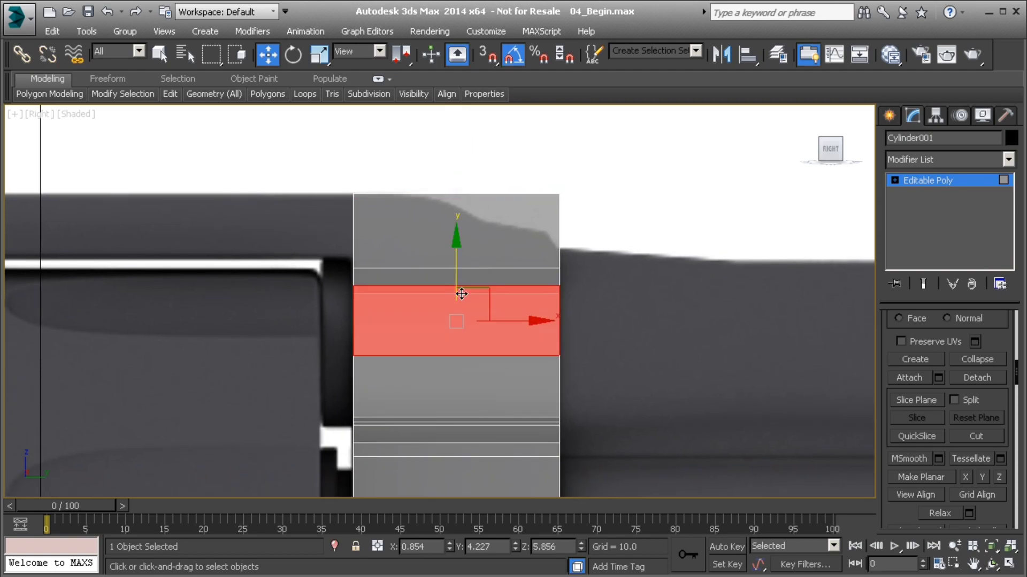
key("2")
double_click(460, 286)
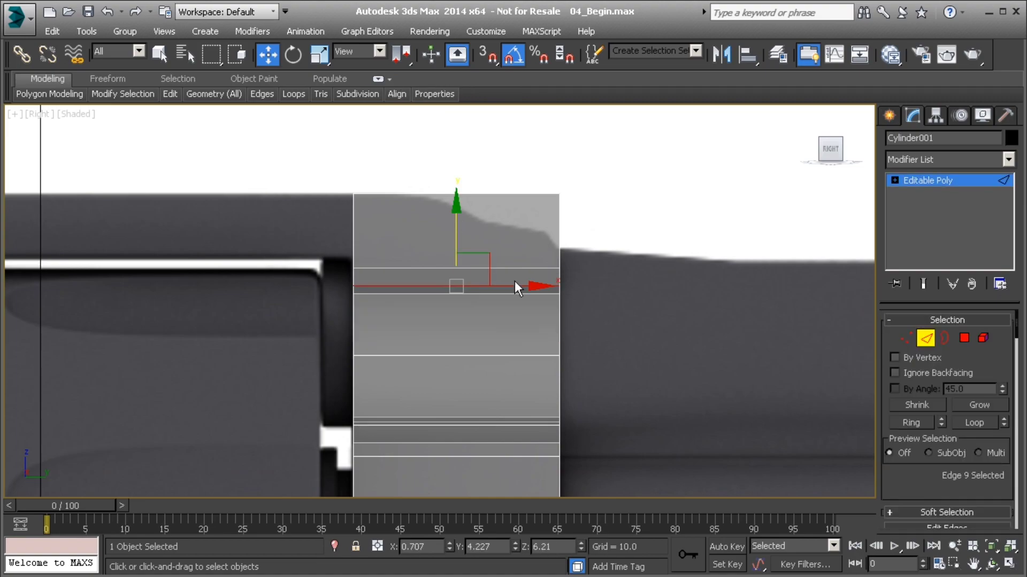
left_click(920, 420)
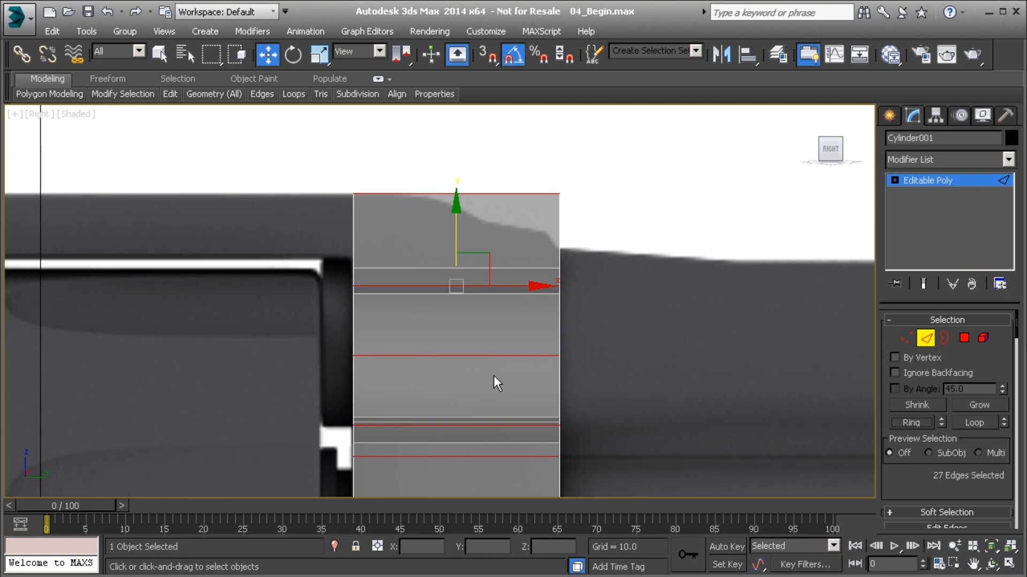
scroll(957, 449, "down", 5)
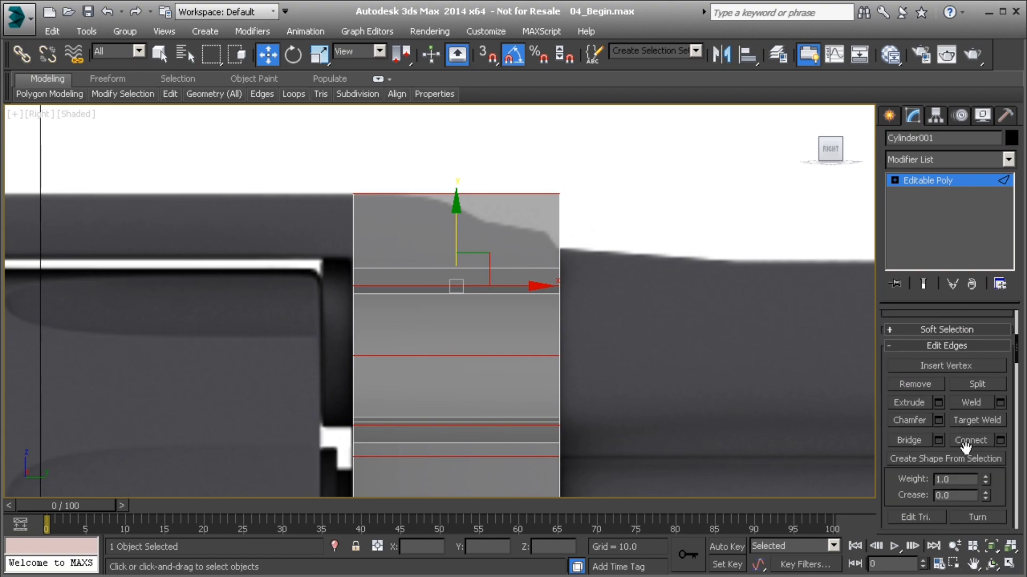
left_click(1001, 440)
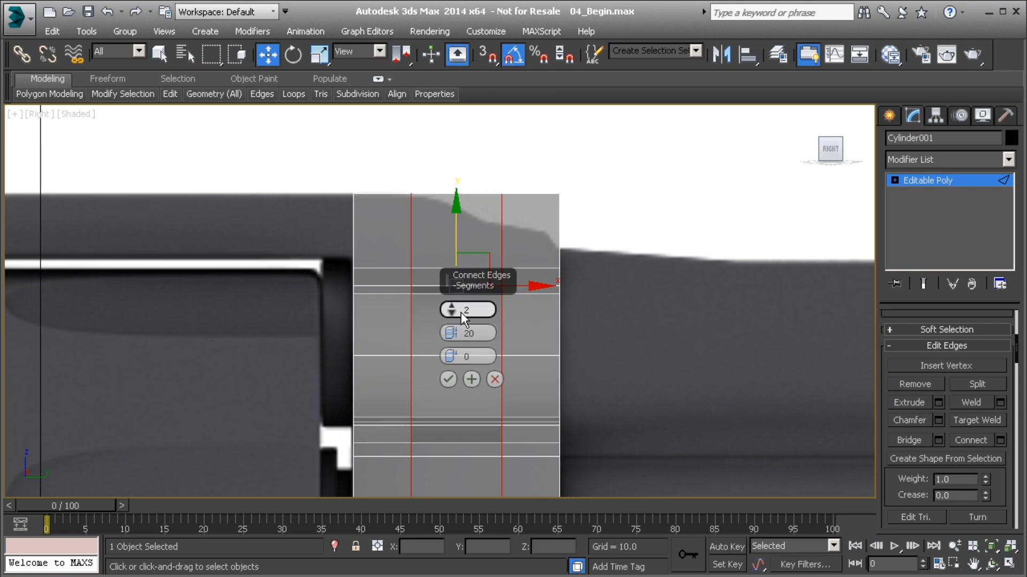
left_click_drag(450, 333, 449, 444)
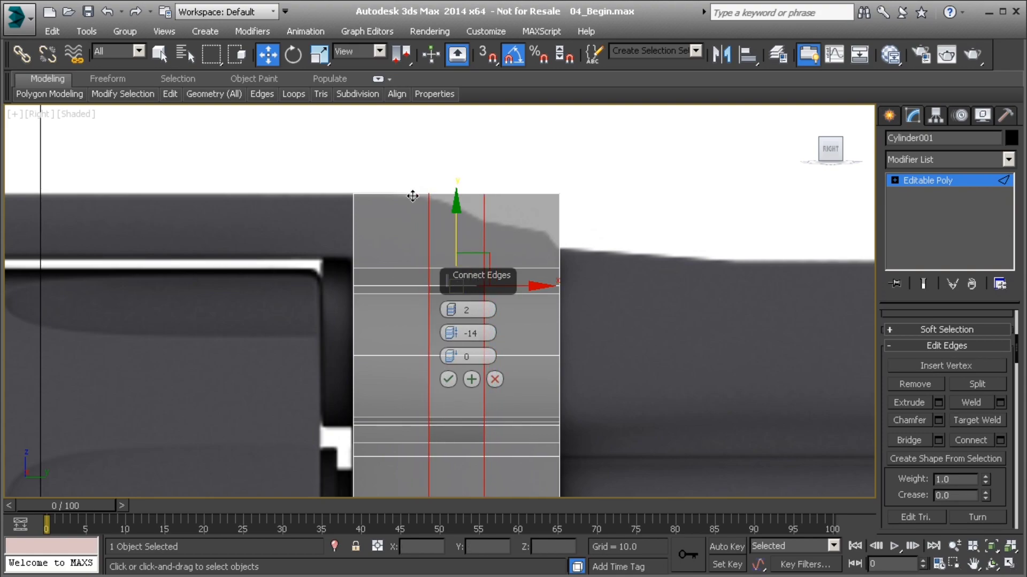
left_click(447, 380)
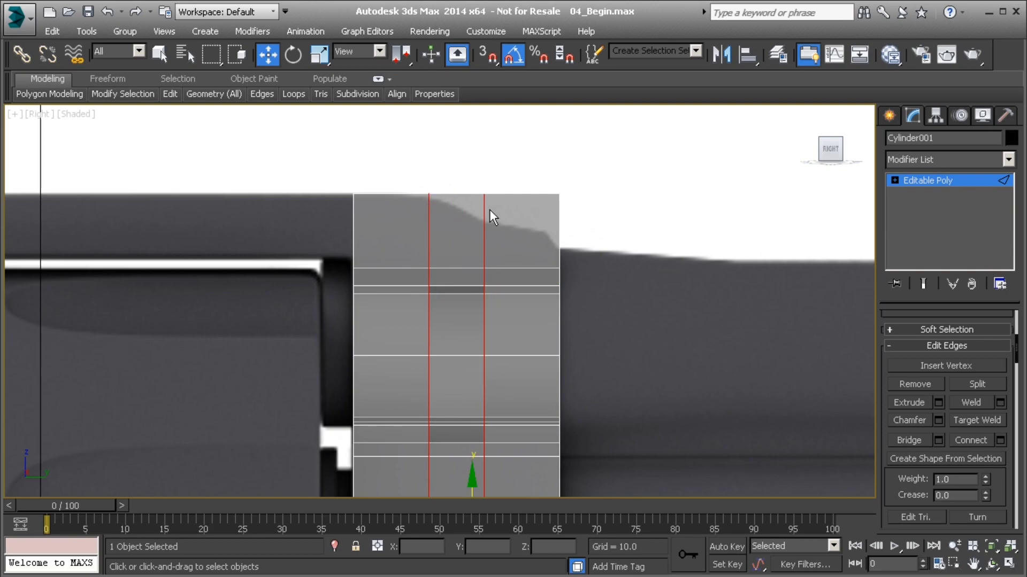
Lower the top vertices of the two columns nearest the barrel to follow the sloping outline of the reference frame
middle_click_drag(523, 231, 505, 204)
key("1")
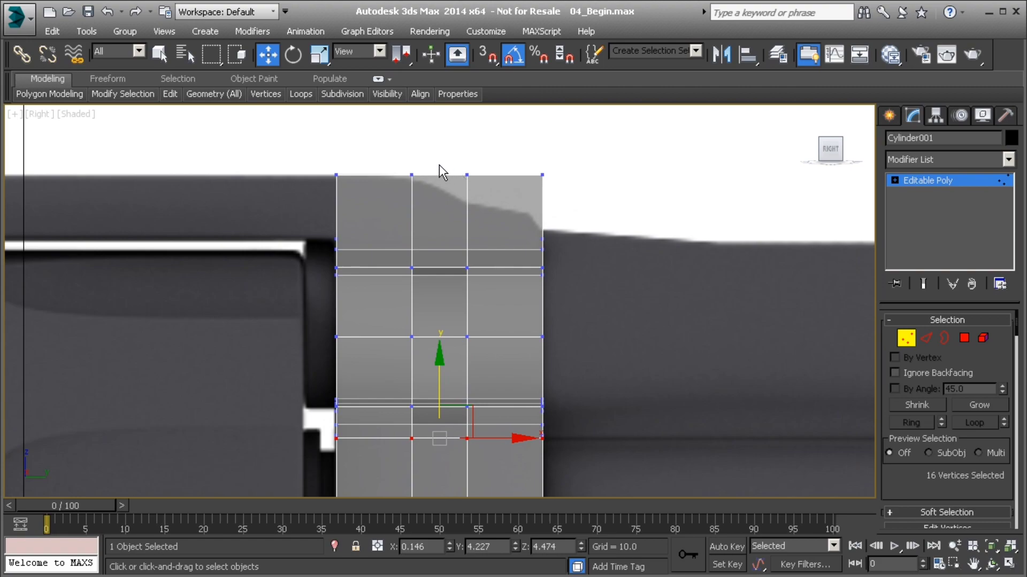
left_click_drag(499, 186, 571, 194)
left_click_drag(505, 125, 503, 151)
left_click_drag(534, 185, 556, 227)
left_click_drag(545, 158, 545, 171)
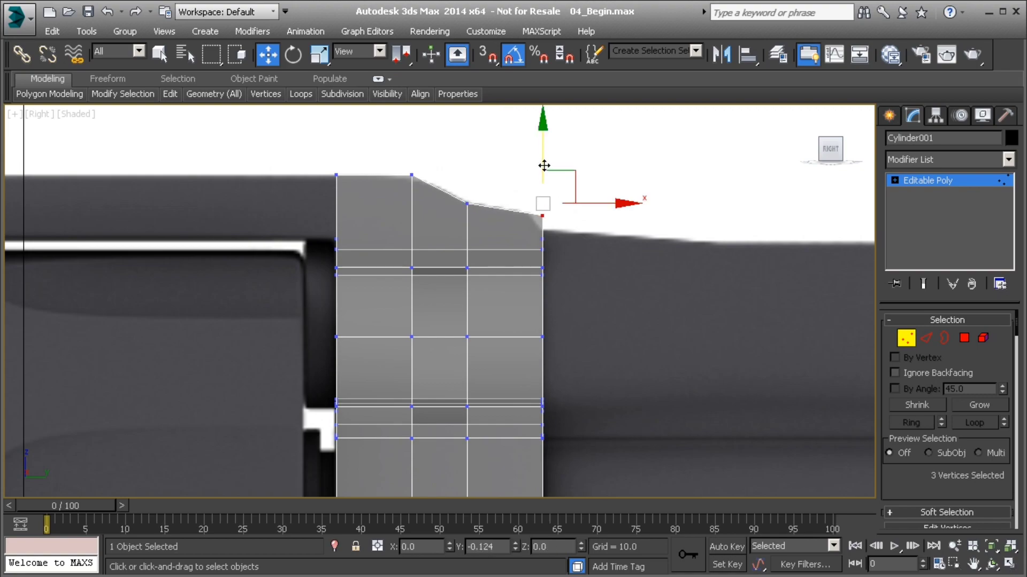
Move the top corner vertices on the barrel side back to Y 5.148 and Z 6.756 to match the reference corner
scroll(537, 215, "up", 5)
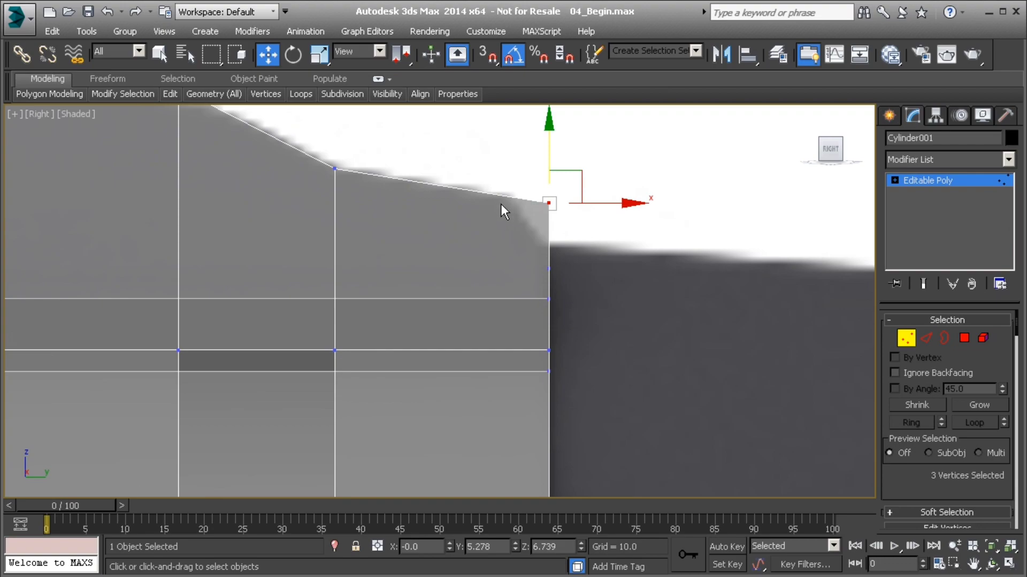
left_click_drag(603, 202, 567, 201)
left_click_drag(512, 158, 511, 155)
Inspect the reshaped frame mesh in Perspective view against the revolver reference, including its open ring and inner side
key("p")
scroll(523, 239, "up", 3)
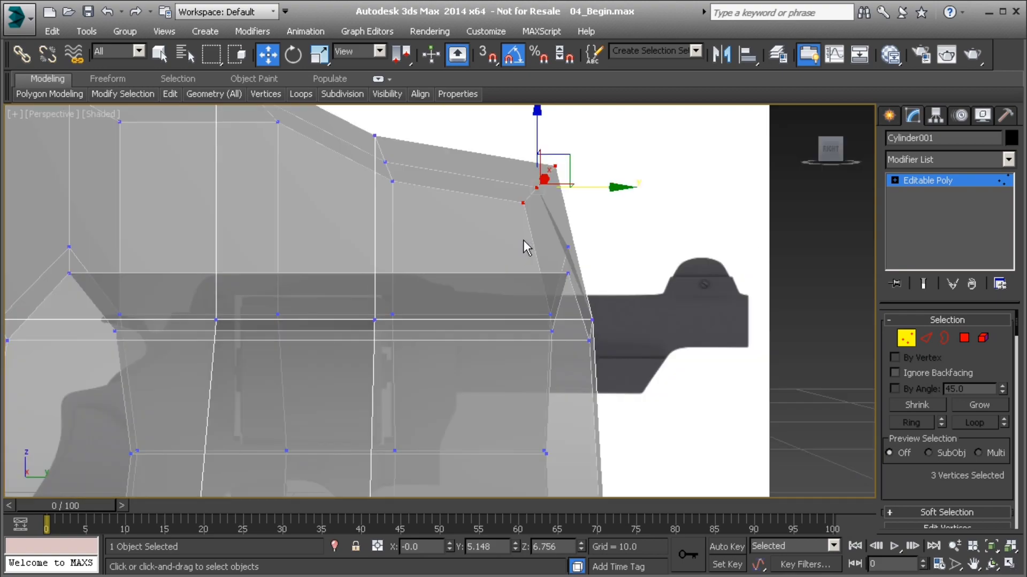
scroll(523, 240, "down", 5)
middle_click_drag(454, 264, 482, 239, "alt")
scroll(466, 275, "down", 3)
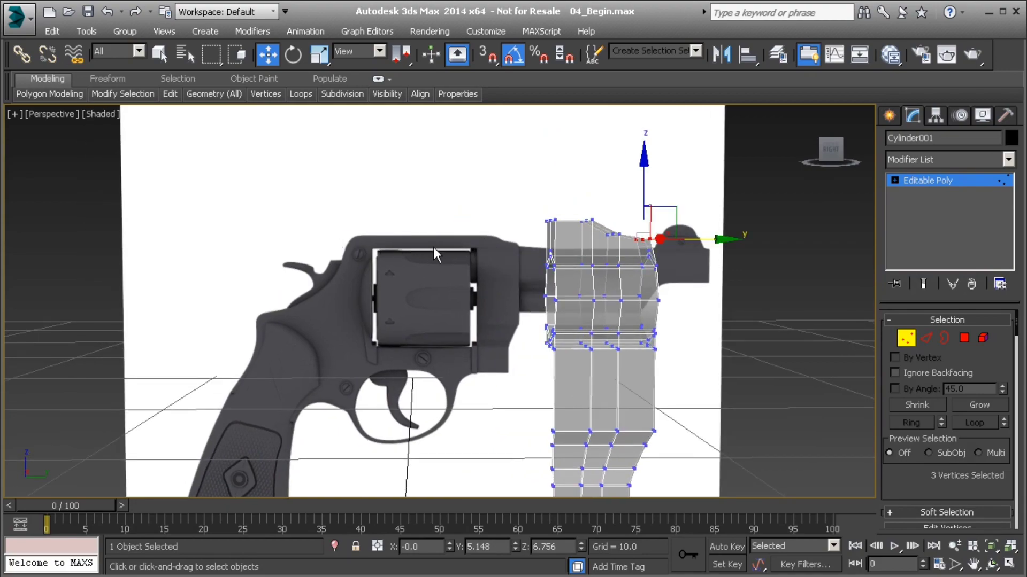
middle_click_drag(515, 249, 114, 233, "alt")
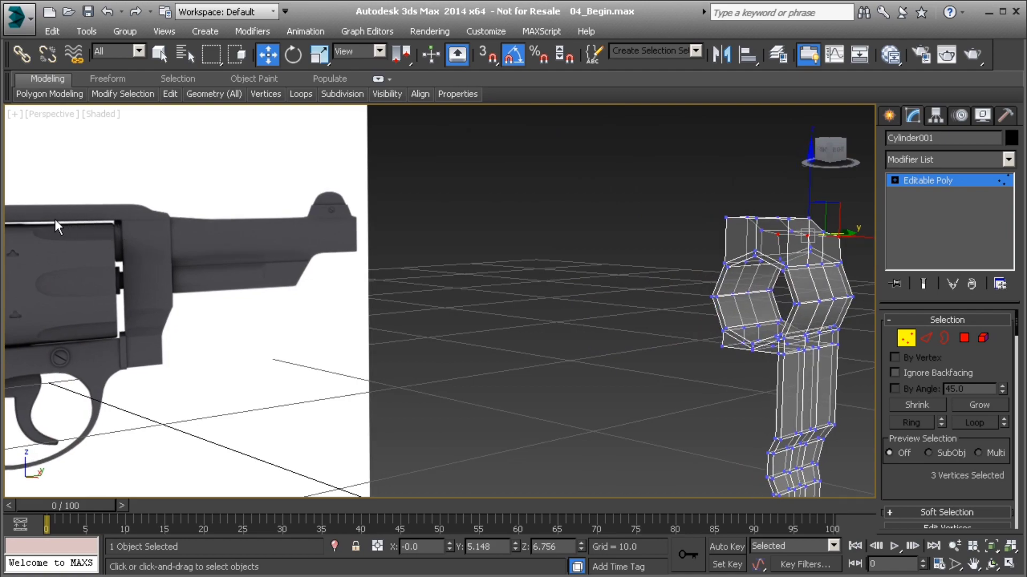
scroll(700, 261, "up", 3)
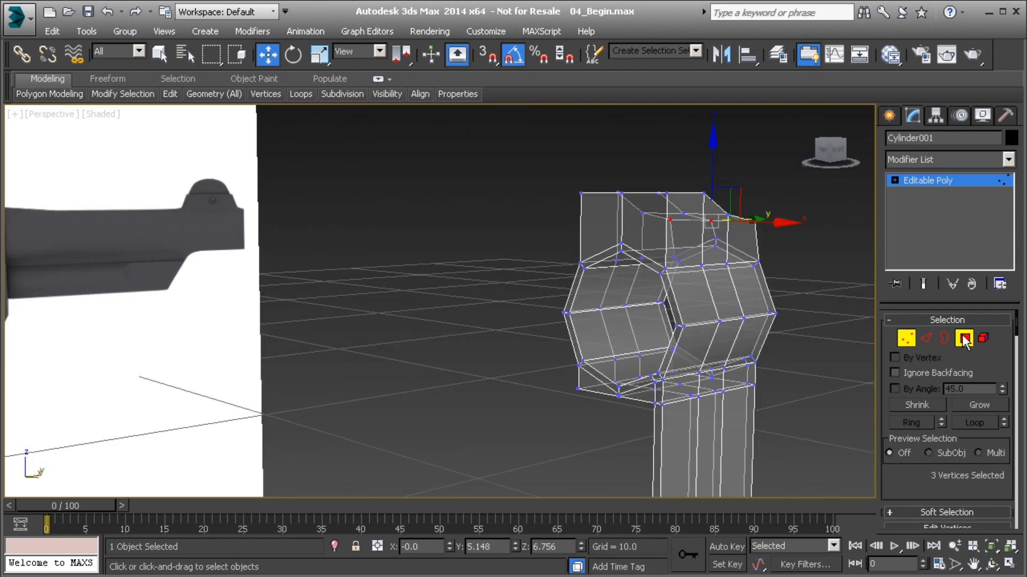
left_click(964, 341)
left_click(646, 230)
left_click(600, 225, "ctrl")
left_click(649, 240)
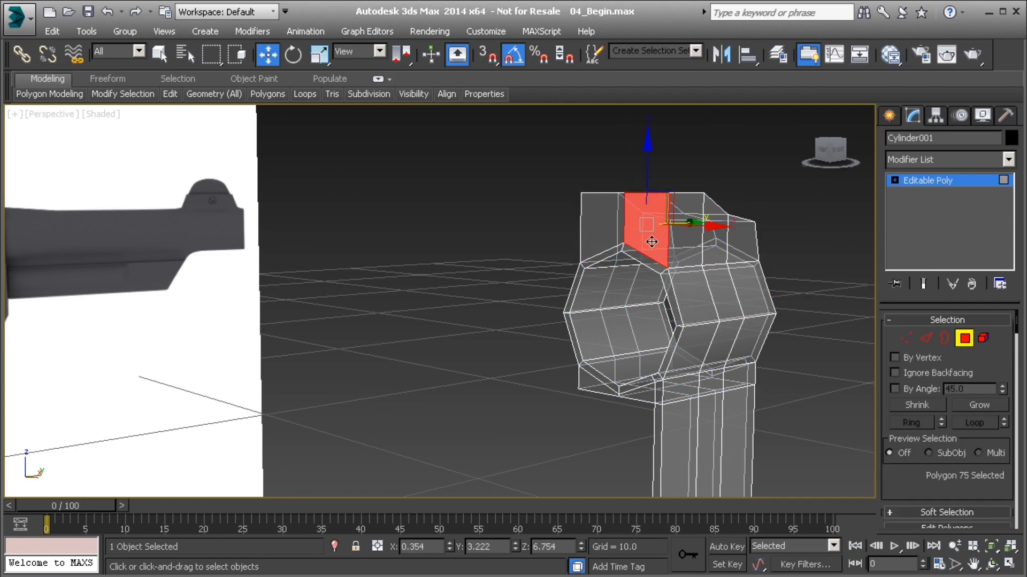
left_click(608, 234, "ctrl")
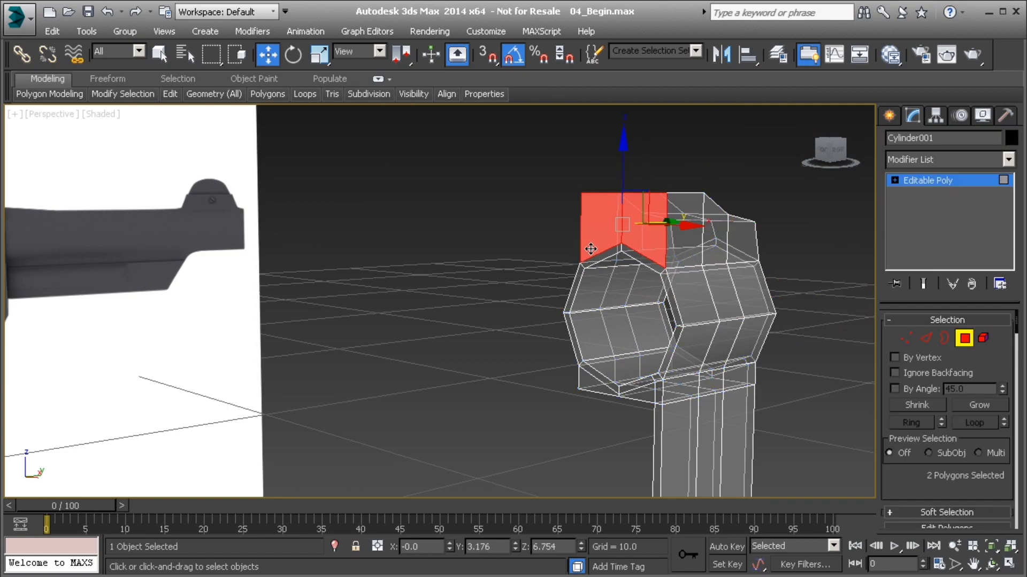
scroll(664, 242, "up", 2)
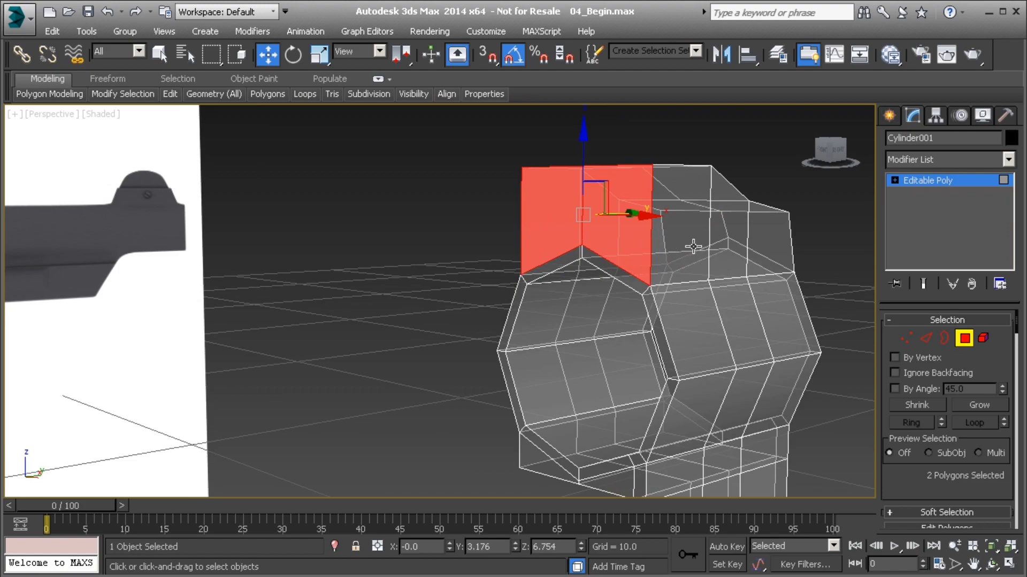
Connect the ring of vertical edges around the frame's upper block with 1 segment
key("2")
left_click(650, 241)
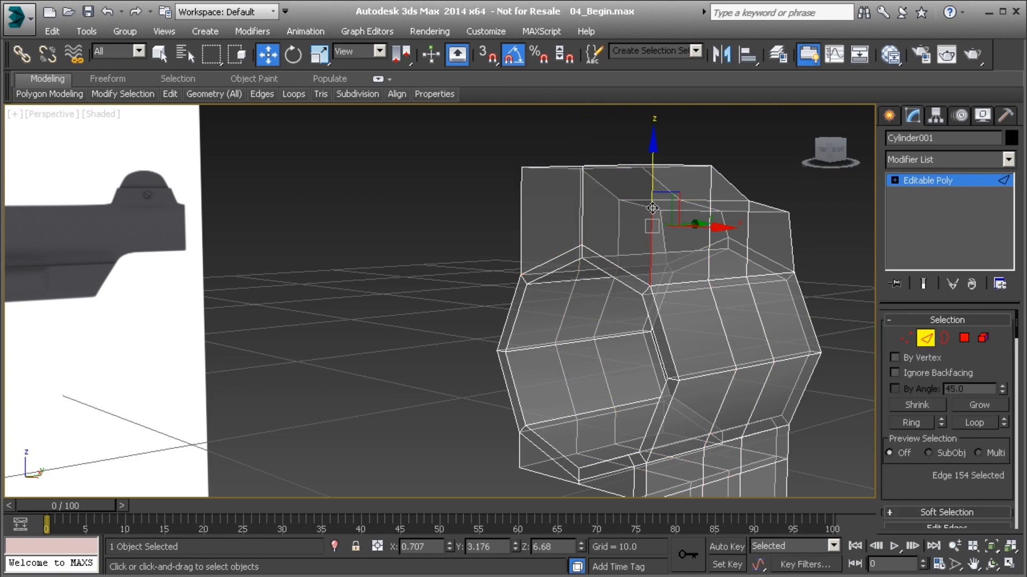
scroll(937, 444, "down", 3)
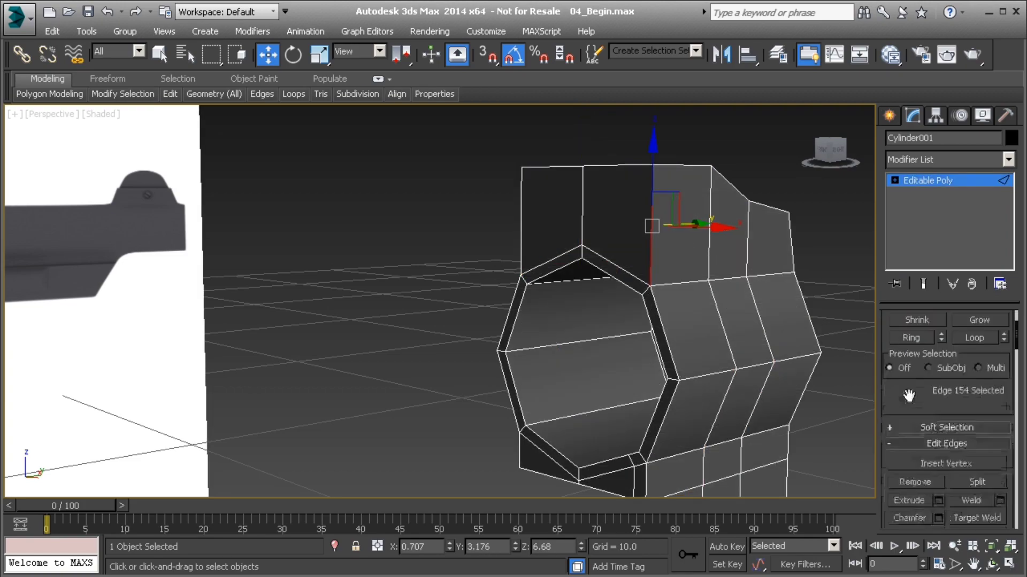
left_click(901, 356)
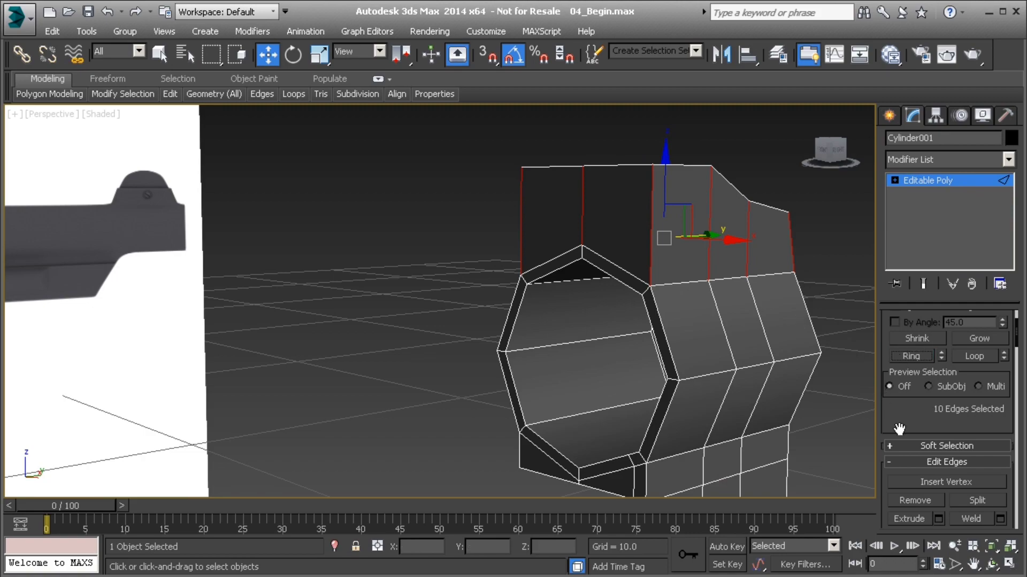
scroll(941, 423, "down", 3)
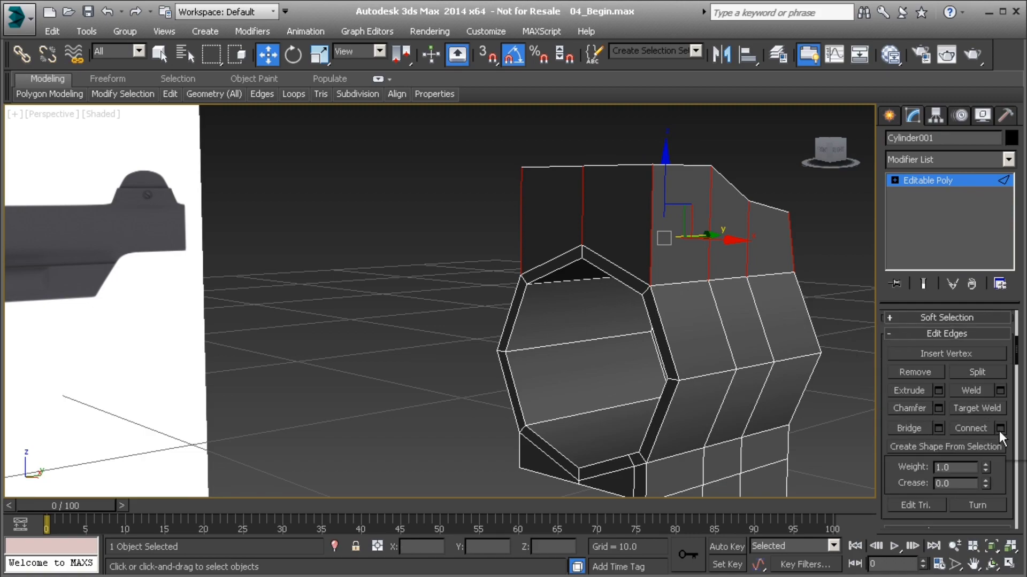
left_click(999, 428)
left_click(452, 313)
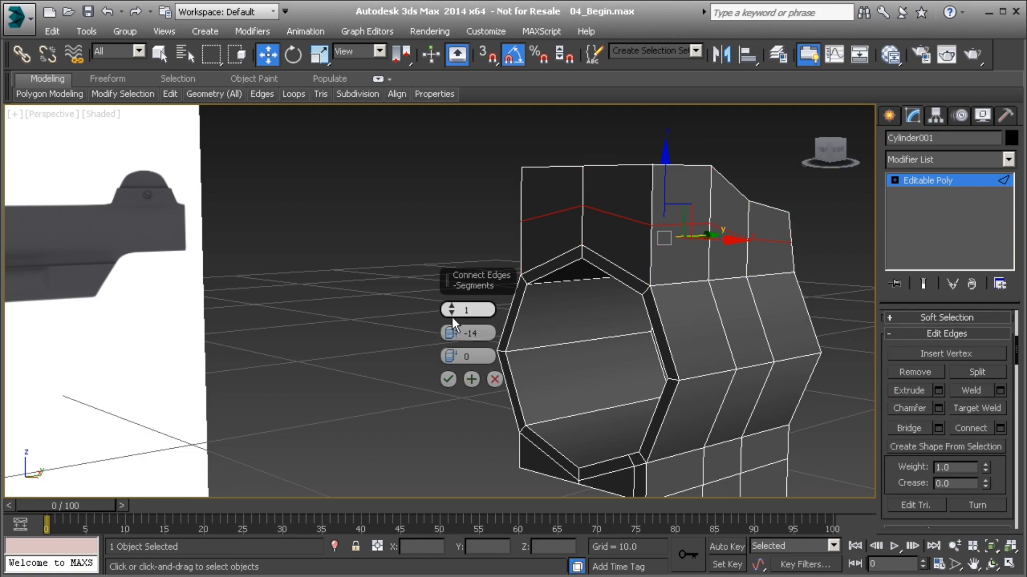
left_click(448, 380)
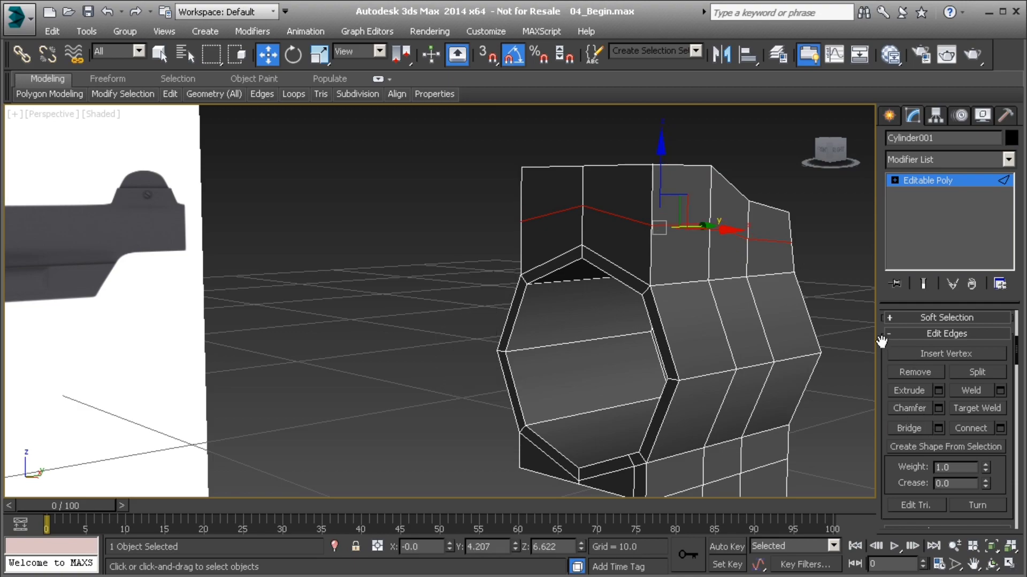
Try flattening the new edge loop with Make Planar in Y under the Edge constraint in Right view, then undo it
scroll(903, 401, "down", 3)
middle_click_drag(743, 281, 557, 275, "alt")
middle_click_drag(599, 240, 667, 272, "alt")
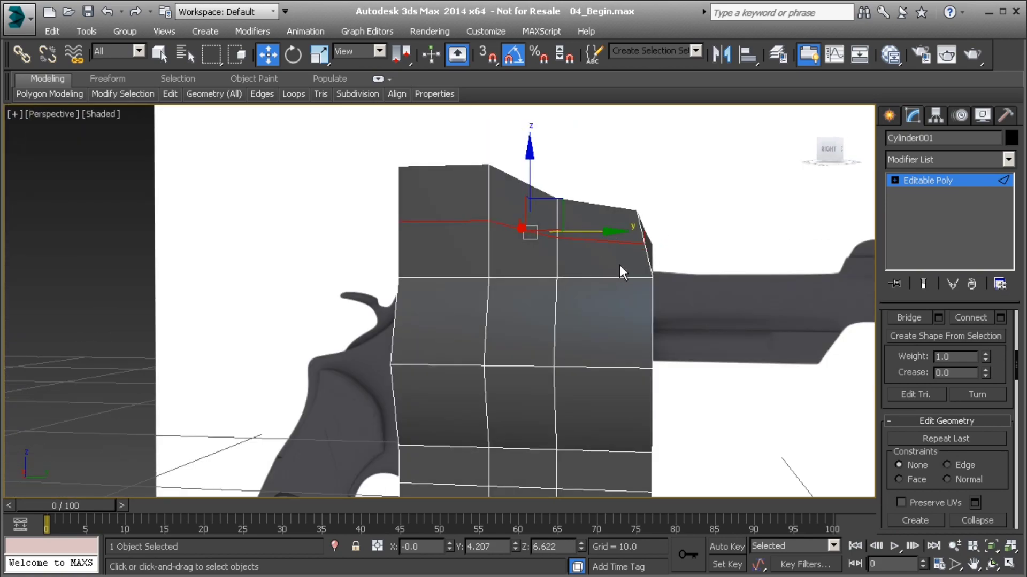
key("v")
key("r")
middle_click_drag(527, 246, 661, 249)
scroll(661, 246, "down", 2)
scroll(658, 254, "up", 3)
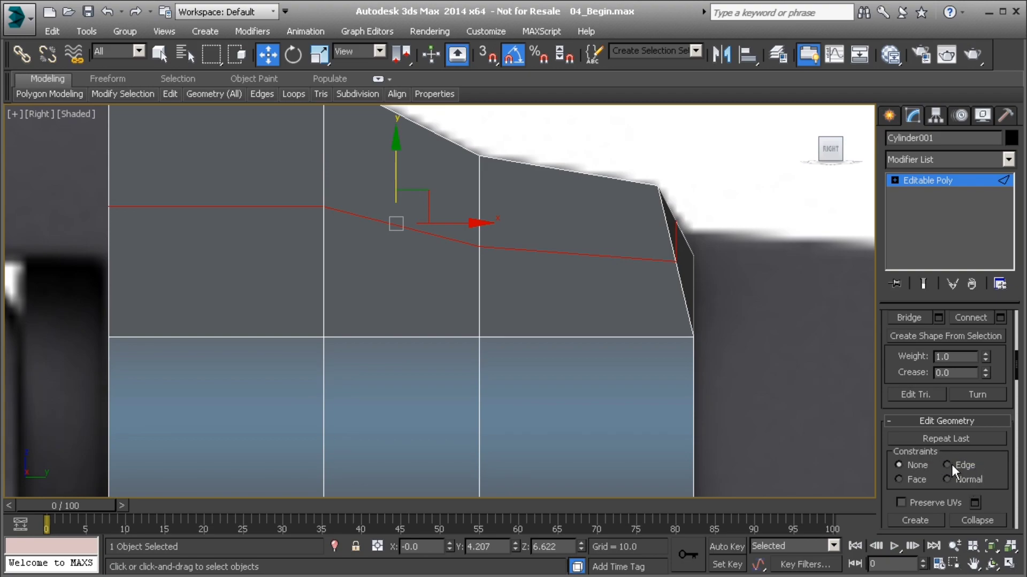
scroll(971, 415, "down", 5)
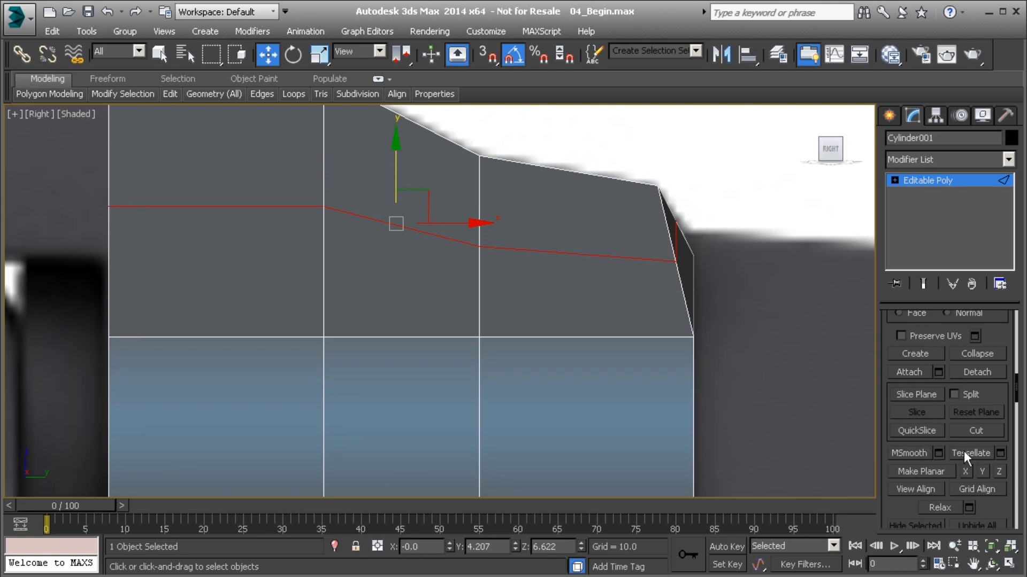
left_click(983, 470)
scroll(703, 284, "down", 1)
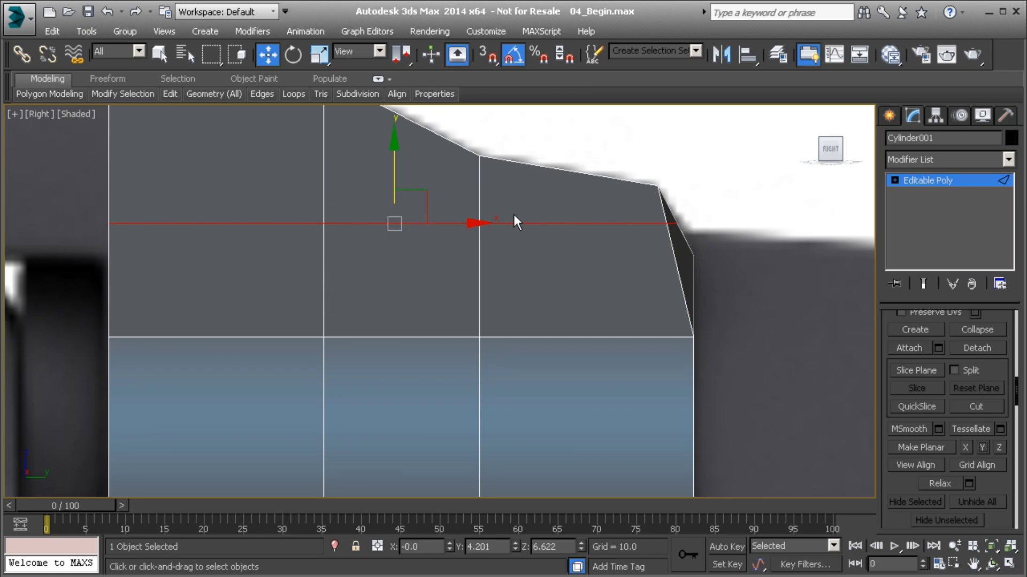
key("ctrl+z")
Try Make Planar in Y on the same edge loop with the constraint set to None, then undo it
left_click_drag(886, 369, 892, 481)
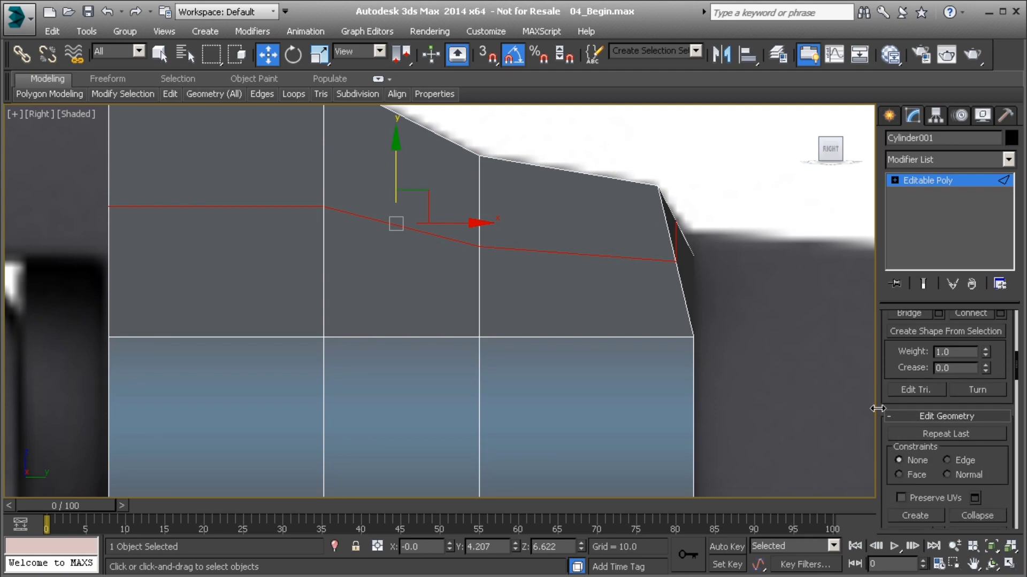
scroll(928, 447, "down", 7)
left_click(982, 465)
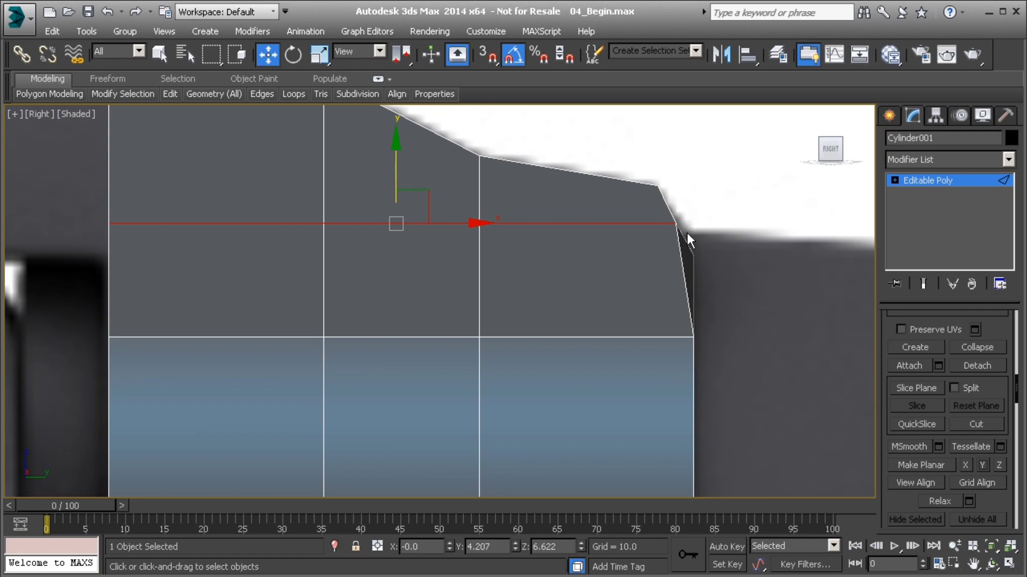
key("ctrl+z")
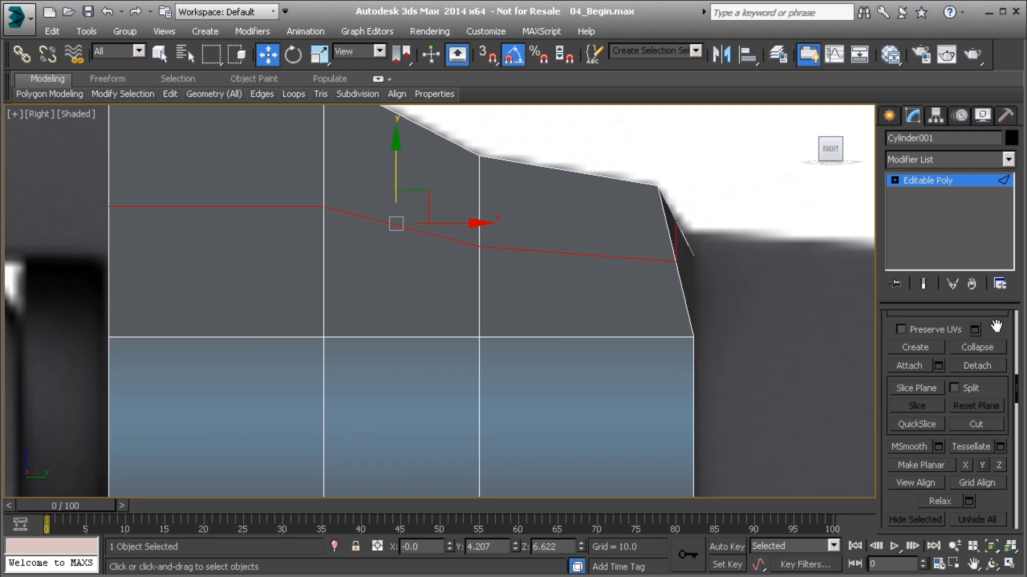
Flatten the edge loop with Make Planar in Y under the Edge constraint, and lower it to Z 6.511
left_click_drag(996, 326, 985, 399)
scroll(968, 406, "down", 3)
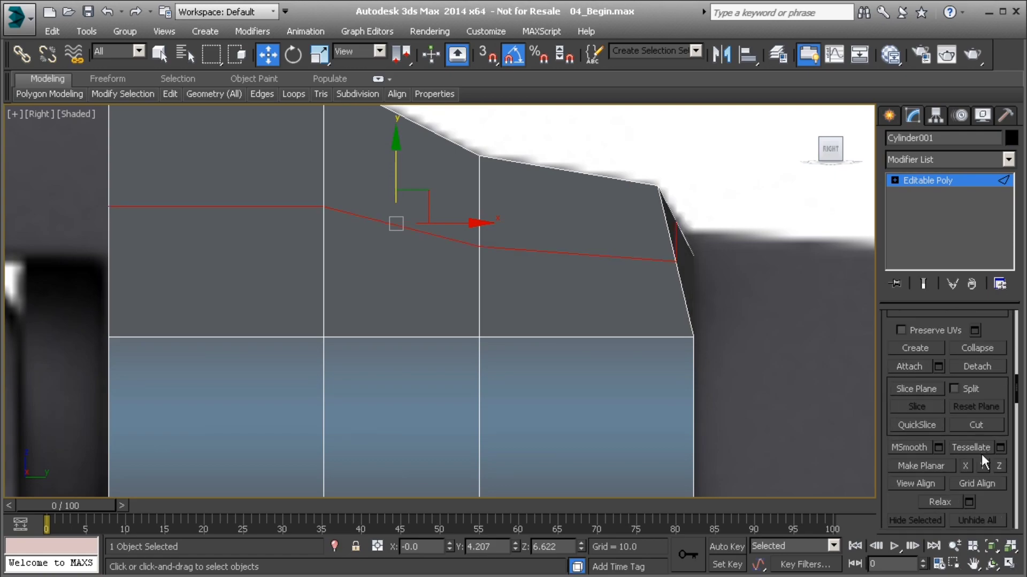
left_click(981, 466)
left_click_drag(890, 329, 894, 390)
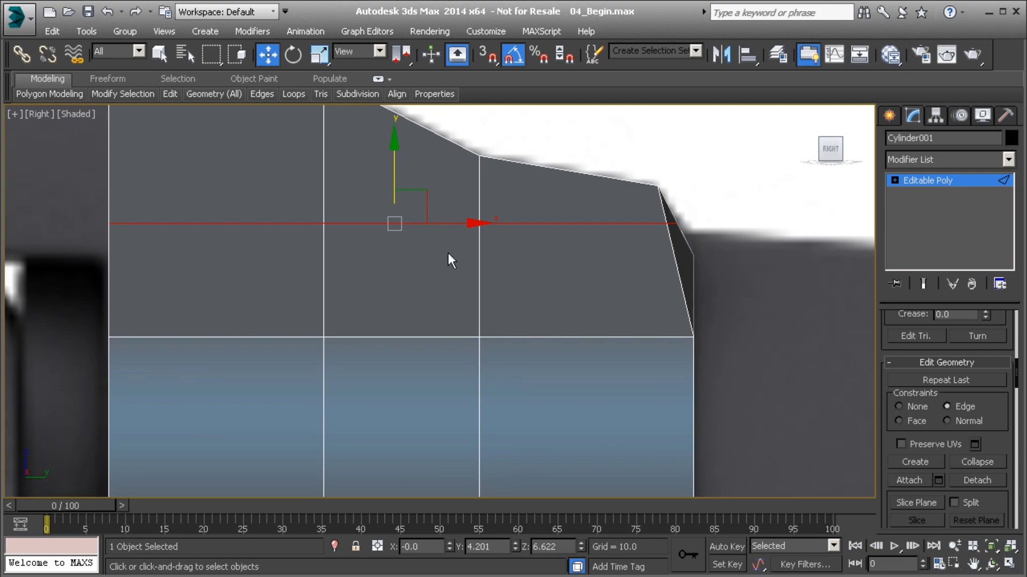
mouse_move(392, 162)
left_mouse_down()
mouse_move(385, 188)
mouse_move(383, 151)
left_mouse_up()
left_click_drag(394, 162, 388, 196)
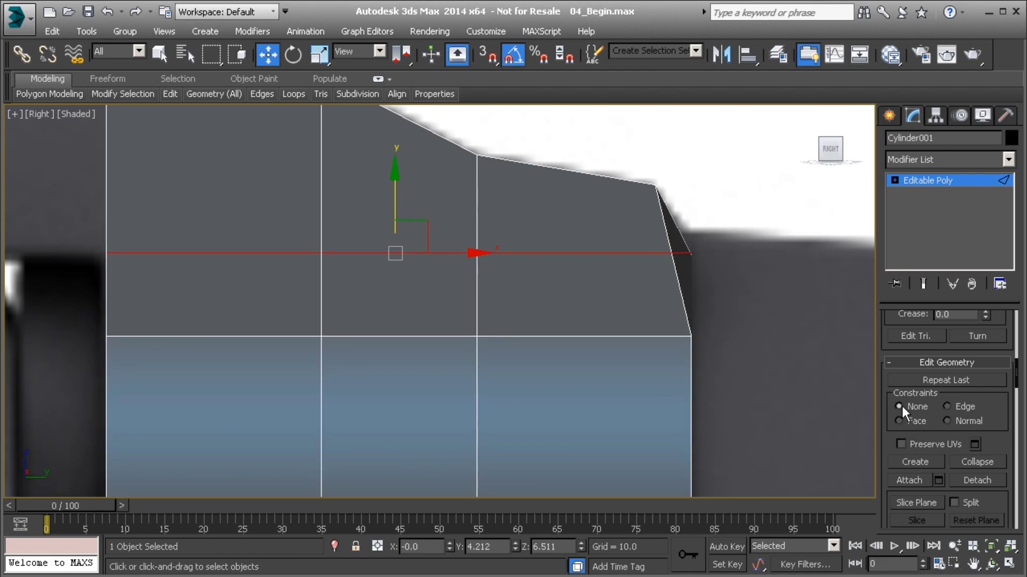
Examine in Perspective view the vertices where the flattened edge loop passes the peak of the ring opening
key("p")
middle_click_drag(782, 375, 602, 281, "alt")
scroll(602, 281, "up", 4)
key("1")
middle_click_drag(711, 276, 666, 307)
scroll(667, 309, "up", 1)
scroll(666, 310, "down", 1)
middle_click_drag(607, 319, 679, 350)
scroll(663, 352, "down", 3)
middle_click_drag(679, 350, 487, 339)
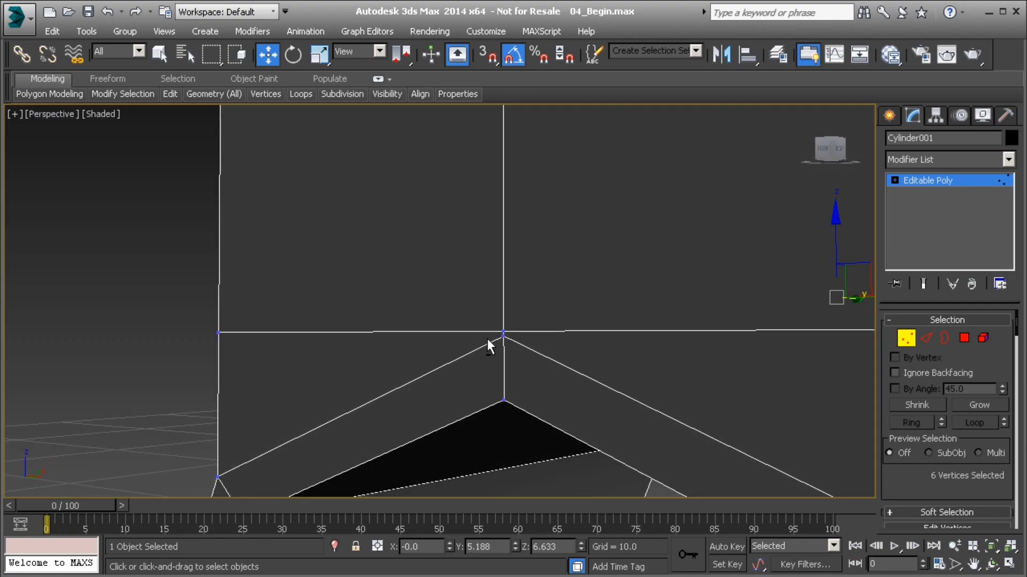
scroll(487, 338, "up", 3)
scroll(501, 344, "down", 2)
scroll(515, 336, "down", 8)
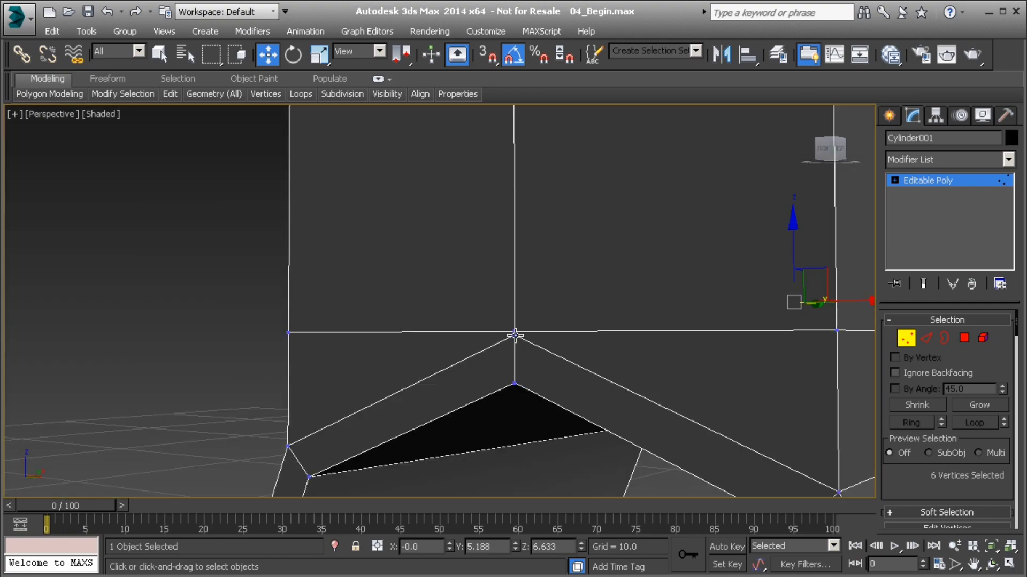
Extrude the two polygons above the ring opening on the frame's cylinder side by 1.0
left_click(964, 338)
left_click(533, 320)
left_click(493, 321, "ctrl")
middle_click_drag(580, 325, 501, 332, "alt")
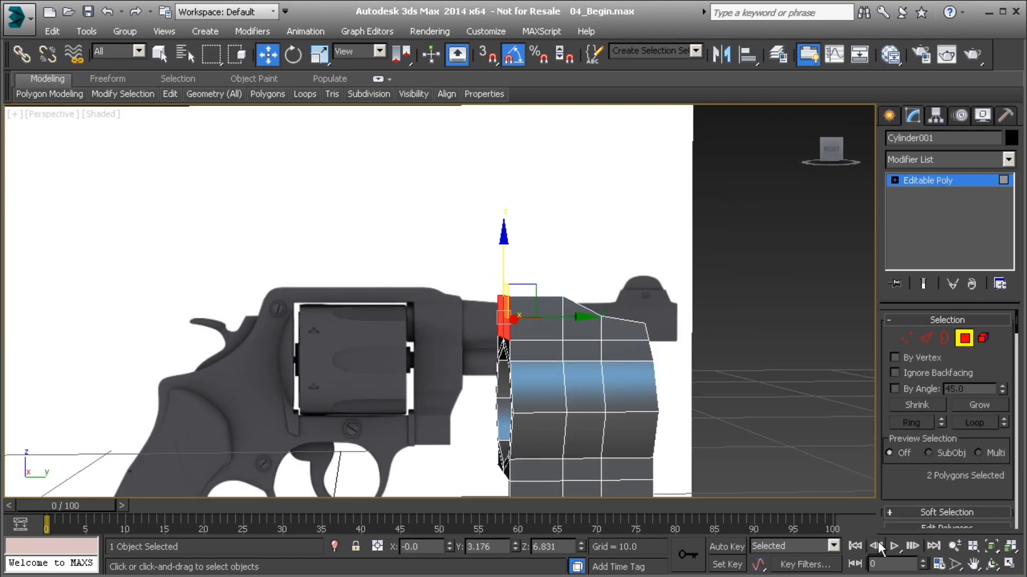
left_click(947, 528)
scroll(897, 428, "down", 3)
left_click(939, 454)
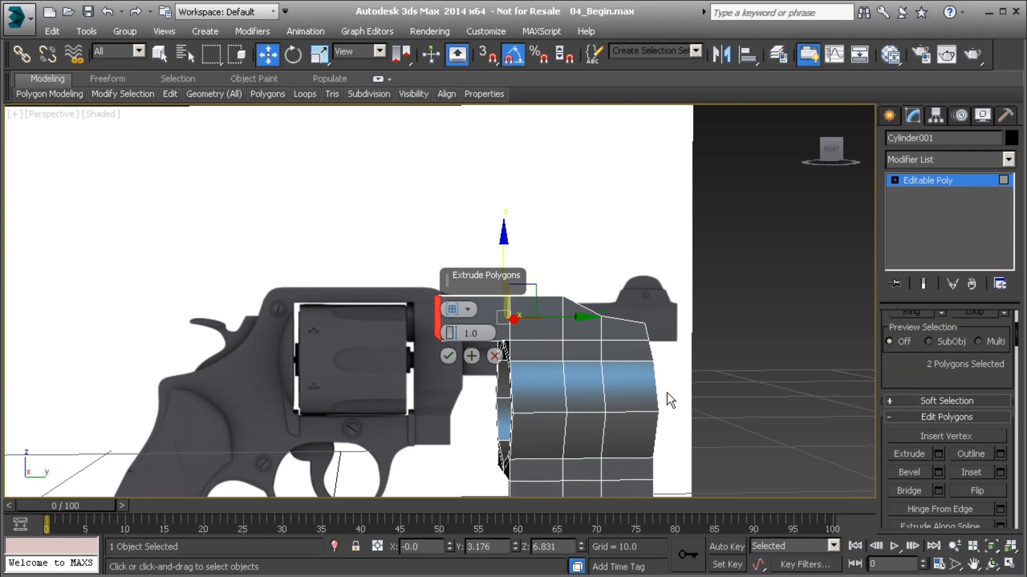
left_click(448, 354)
Stretch the extruded end over the cylinder to Y -2.041 in Right view, matching the rear edge of the reference cylinder opening
key("v")
key("r")
middle_click_drag(428, 328, 567, 340)
scroll(570, 336, "down", 3)
middle_click_drag(368, 312, 587, 339)
scroll(587, 339, "down", 2)
middle_click_drag(502, 317, 650, 319)
left_click_drag(712, 299, 316, 302)
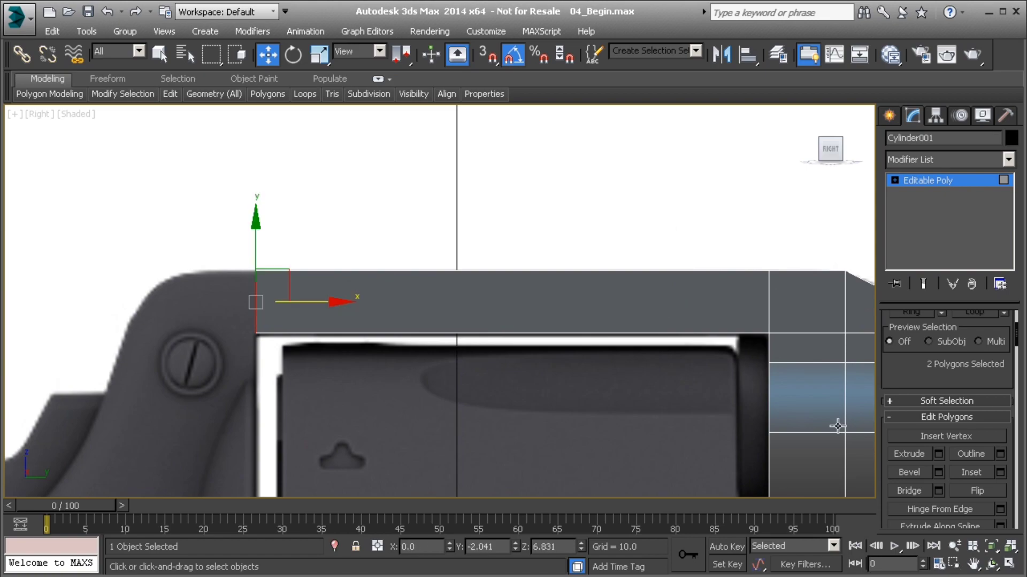
Extrude the strap's end polygons another 1.0 and move them back to Y -3.366 to meet the reference frame's rear outline
left_click(937, 456)
left_click(447, 355)
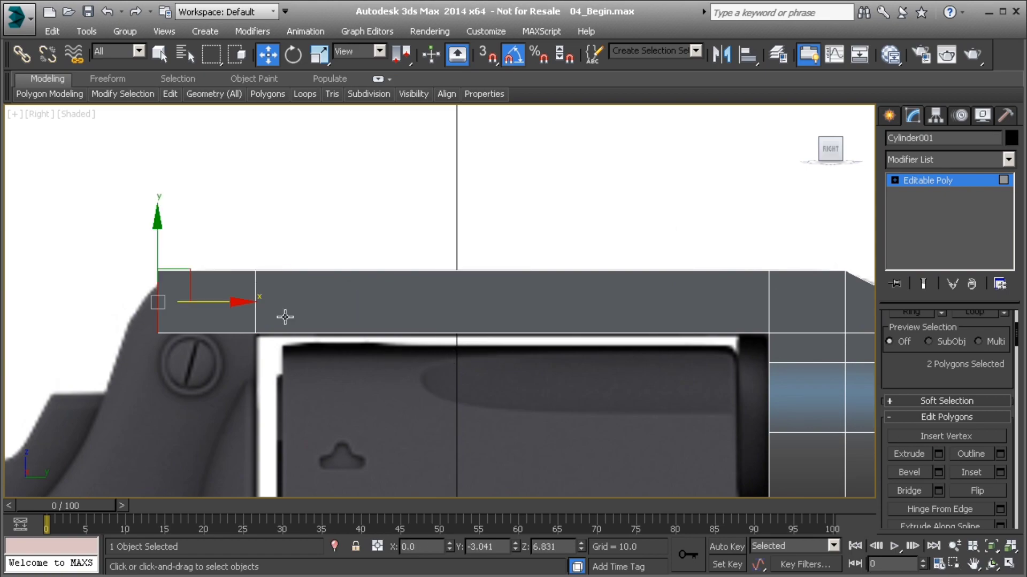
middle_click_drag(278, 318, 323, 326)
scroll(318, 322, "up", 4)
left_click_drag(307, 288, 243, 290)
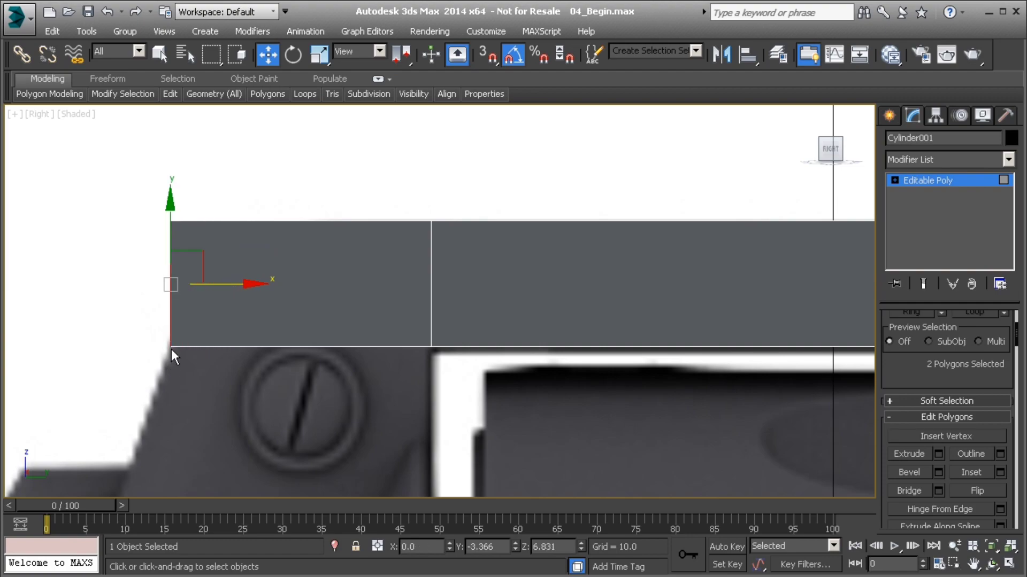
Move the three top vertices at the strap's rear end forward to Y -2.696 so the end slopes
key("1")
left_click_drag(126, 204, 242, 261)
left_click_drag(192, 226, 355, 252)
Connect the three slanted edges on the strap's rear end face with 1 segment
scroll(303, 266, "down", 2)
key("p")
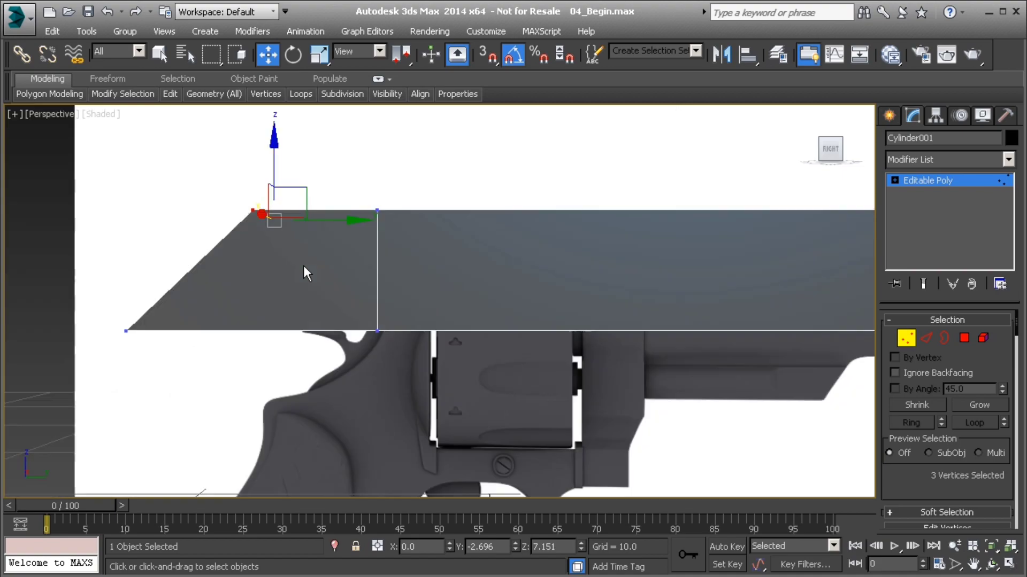
middle_click_drag(232, 274, 278, 302, "alt")
key("2")
left_click(269, 293)
left_click(213, 284, "ctrl")
left_click(181, 276, "ctrl")
scroll(1004, 490, "down", 3)
scroll(1003, 489, "down", 3)
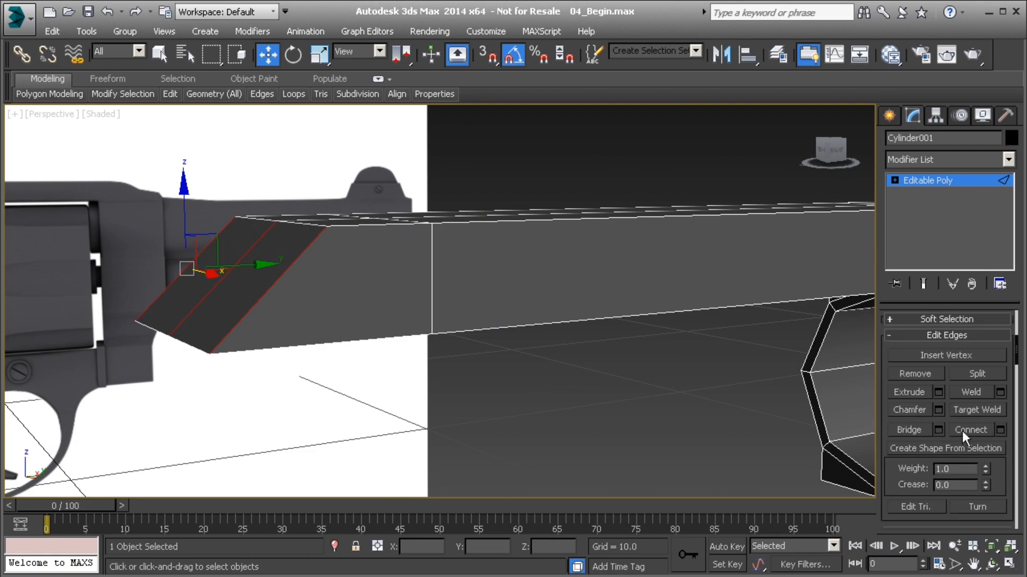
left_click(1000, 430)
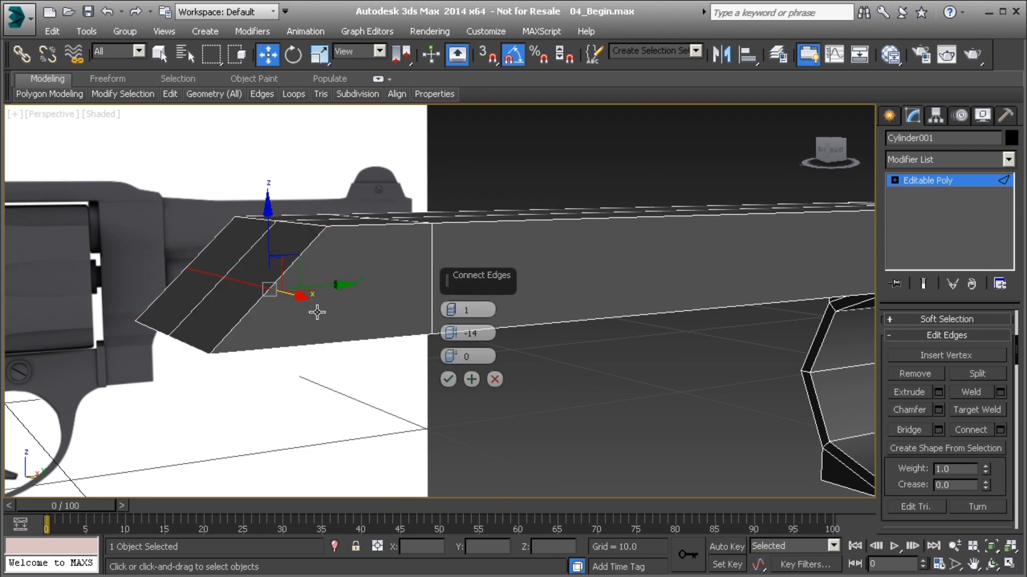
left_click(449, 380)
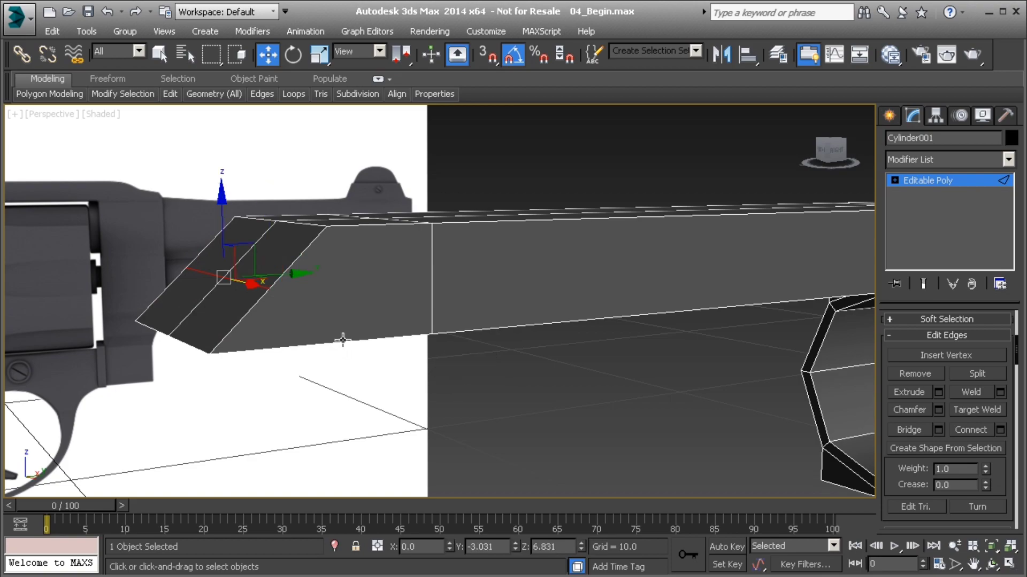
Move the new rear-end edges out to Y -3.106 and Z 6.958 to follow the reference frame's rounded corner
key("v")
key("r")
middle_click_drag(292, 269, 327, 276)
scroll(327, 274, "up", 3)
left_click_drag(286, 271, 273, 249)
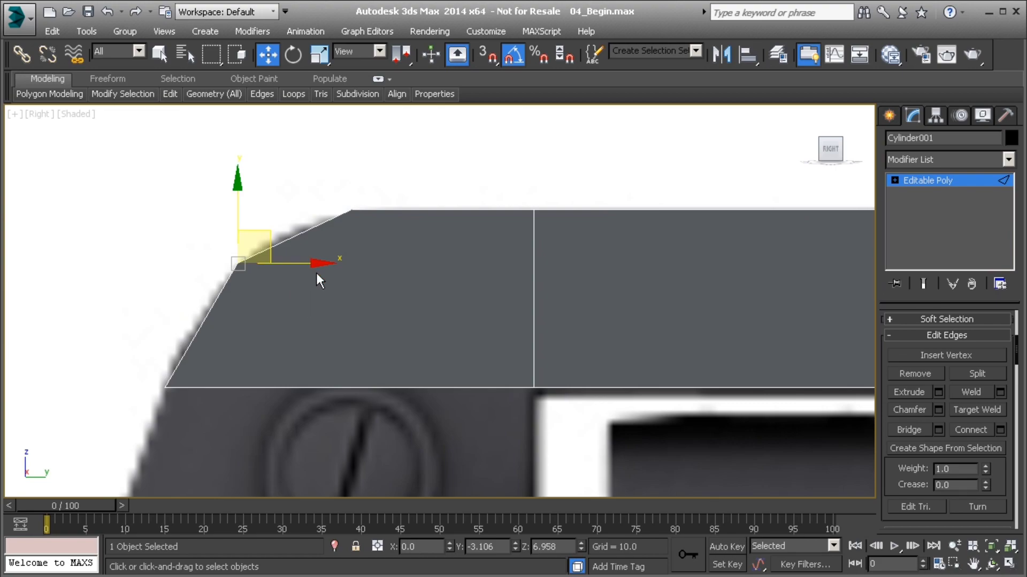
Examine the edges bordering the side polygon at the strap's rear end
left_click(204, 320)
left_click(283, 241)
left_click(411, 210)
left_click(535, 268)
Connect the three lengthwise edges under the strap's rear section with 1 segment and pinch -14
left_click(472, 388)
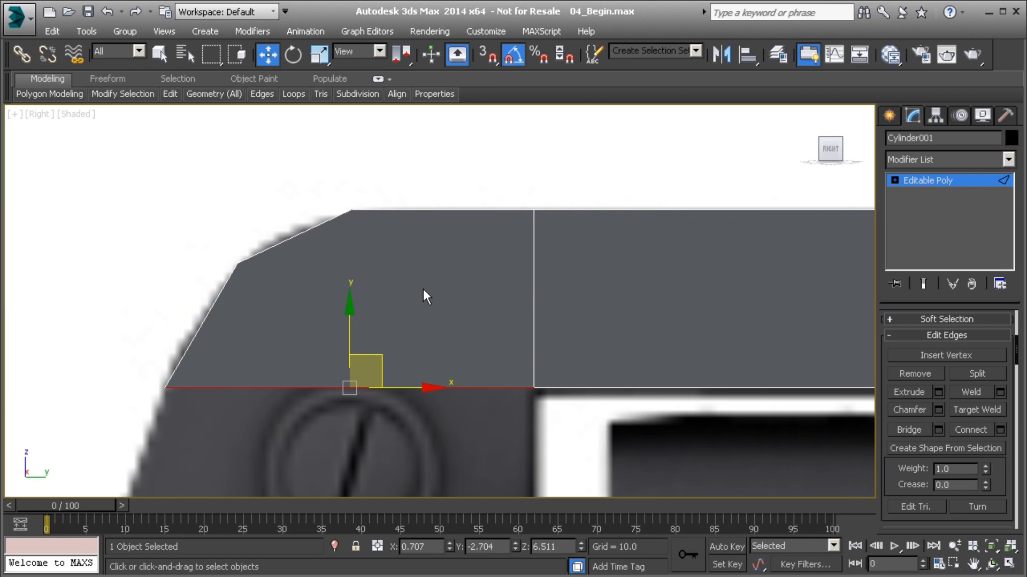
key("p")
scroll(421, 286, "down", 3)
middle_click_drag(340, 286, 405, 268, "alt")
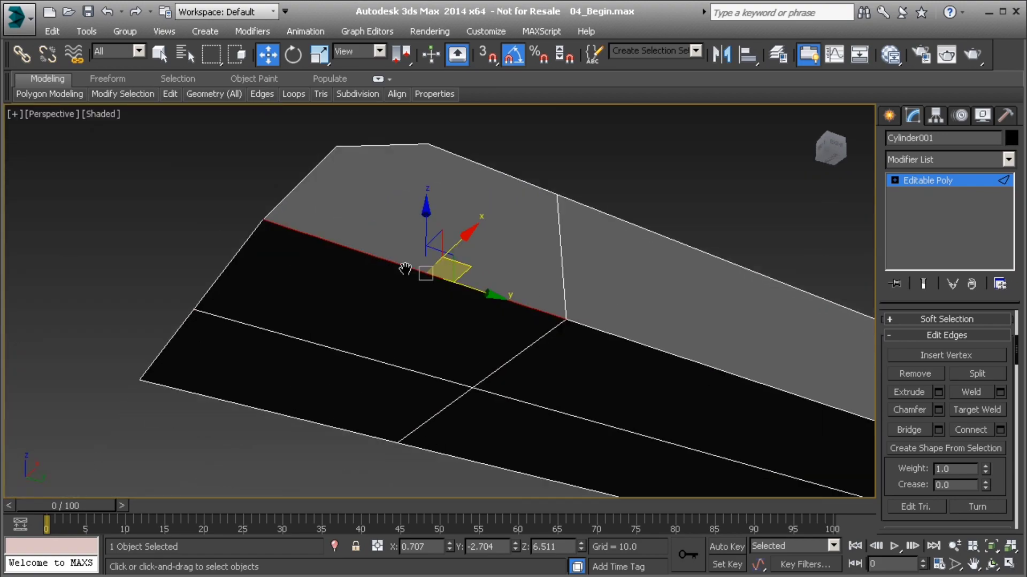
left_click(335, 349, "ctrl")
left_click(254, 408, "ctrl")
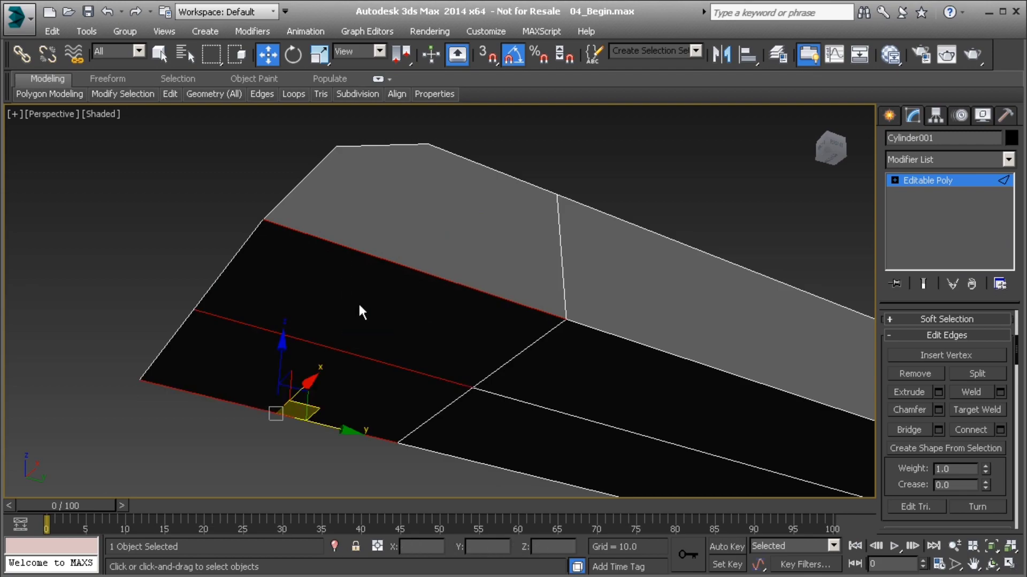
left_click(999, 430)
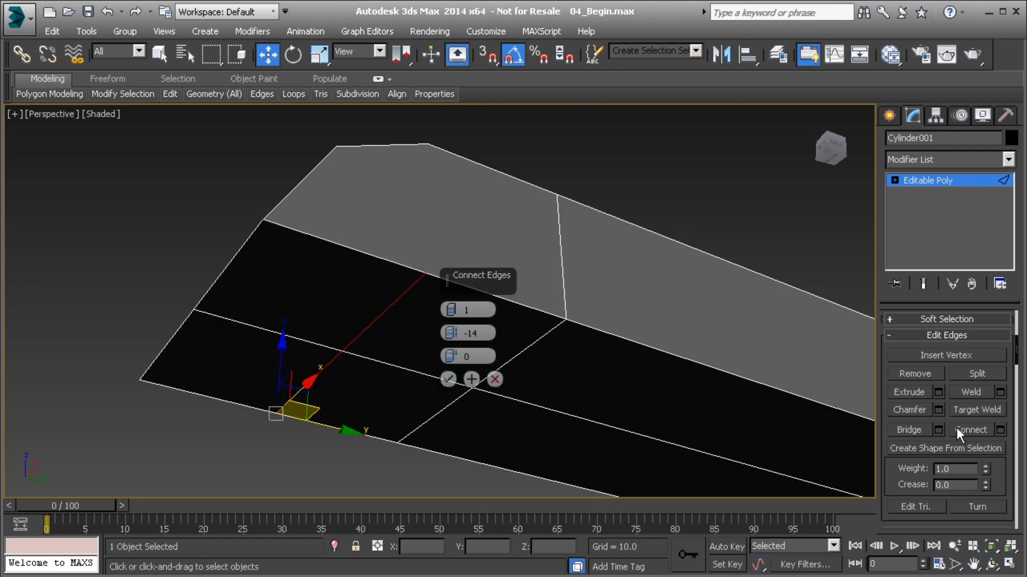
middle_click_drag(374, 336, 351, 337, "alt")
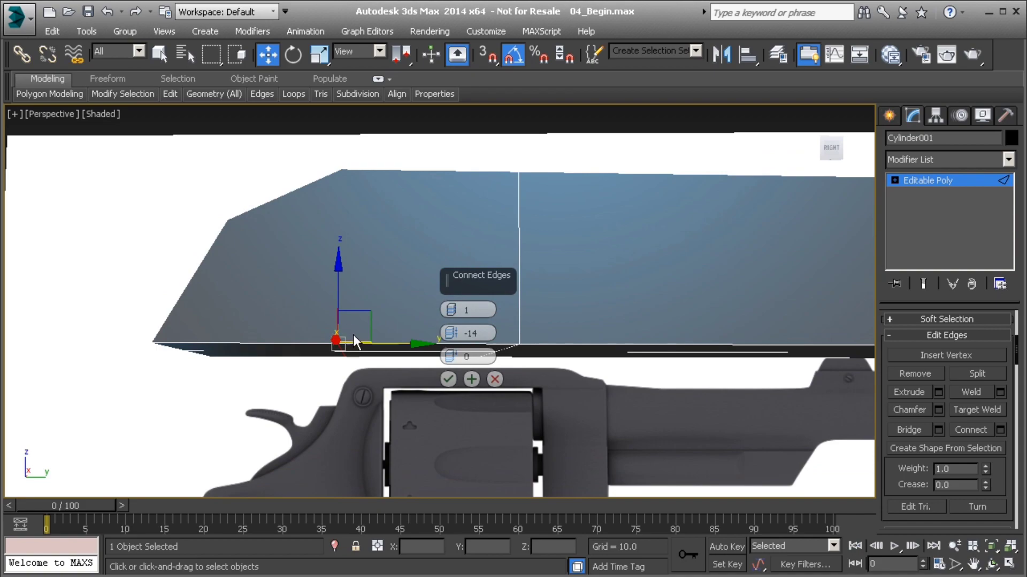
left_click(447, 378)
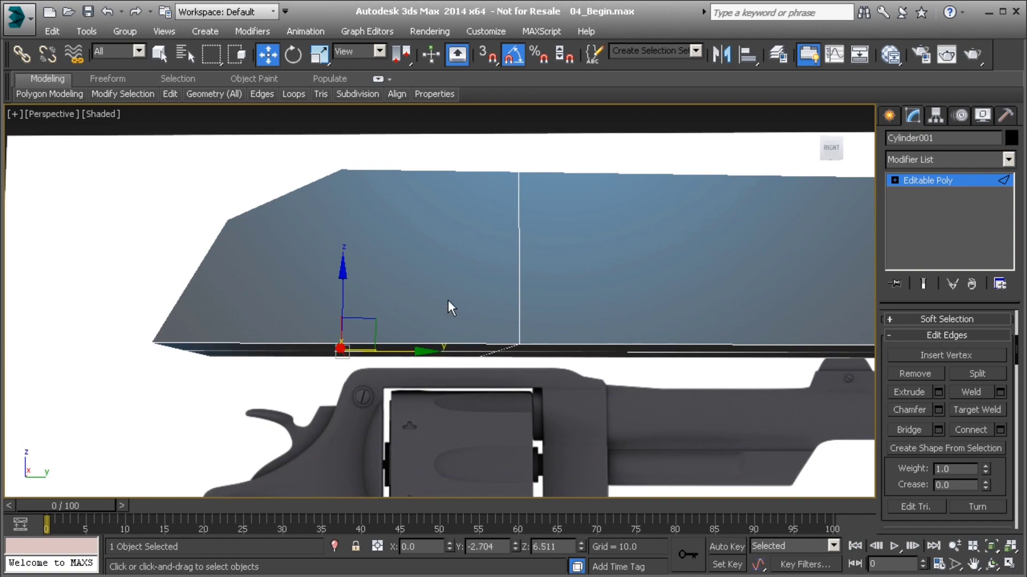
Move the new cross edges on the strap's underside slightly forward to Y -2.679
key("v")
key("r")
middle_click_drag(410, 299, 459, 277)
scroll(431, 306, "up", 3)
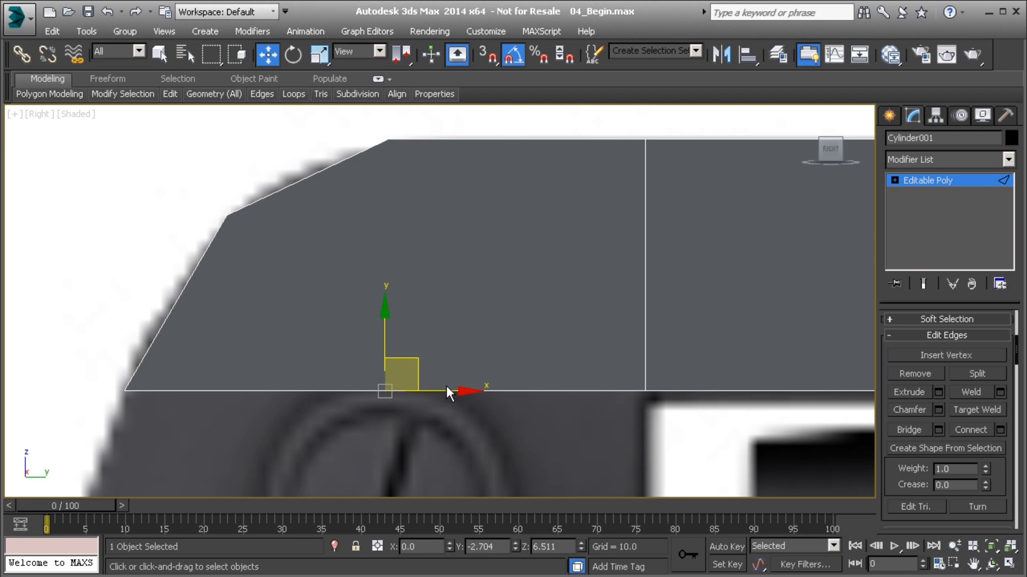
left_click_drag(447, 388, 454, 389)
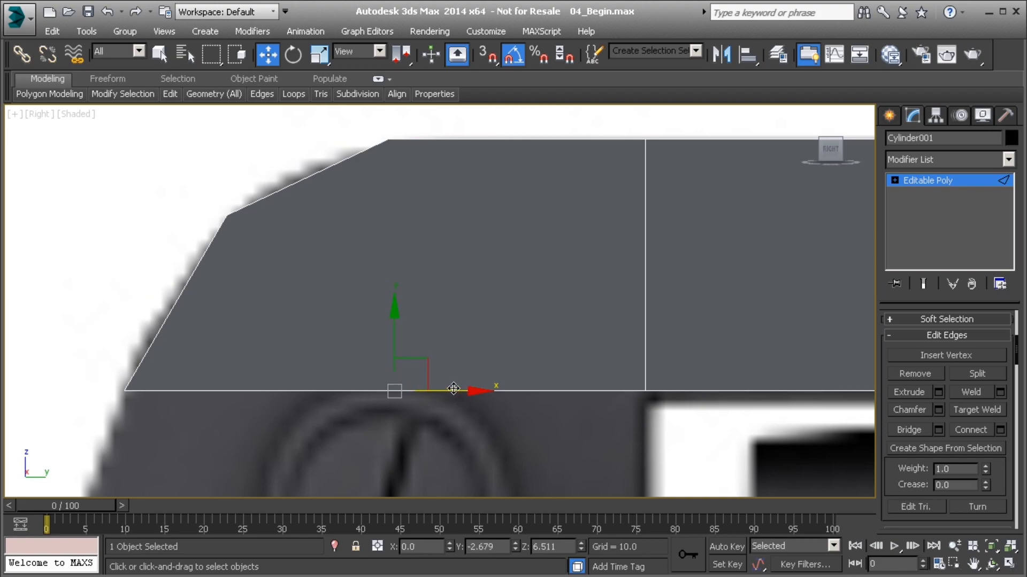
Connect the lower and upper vertices across the strap's rear side face with a vertical edge
key("1")
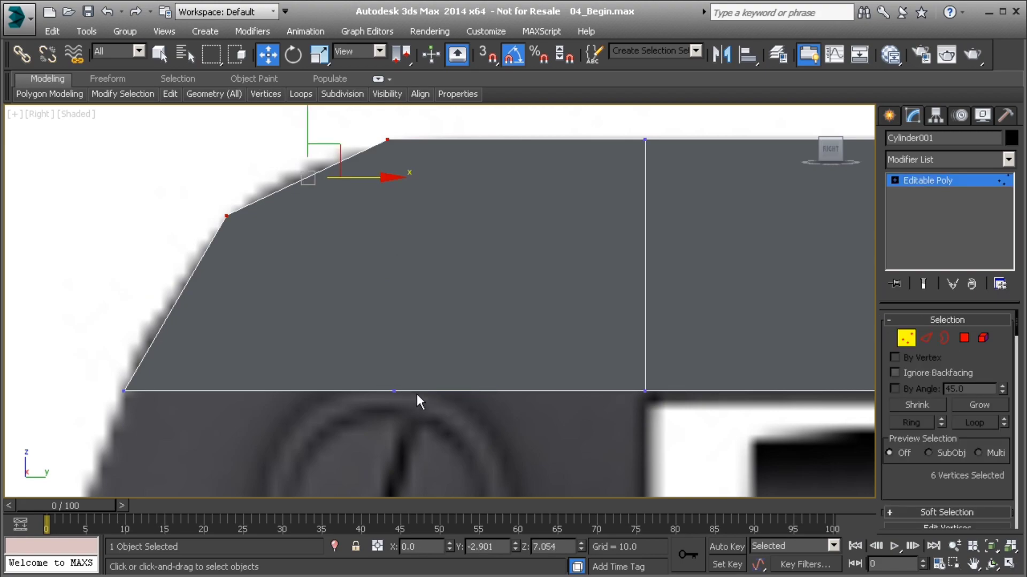
key("p")
middle_click_drag(418, 391, 495, 339, "alt")
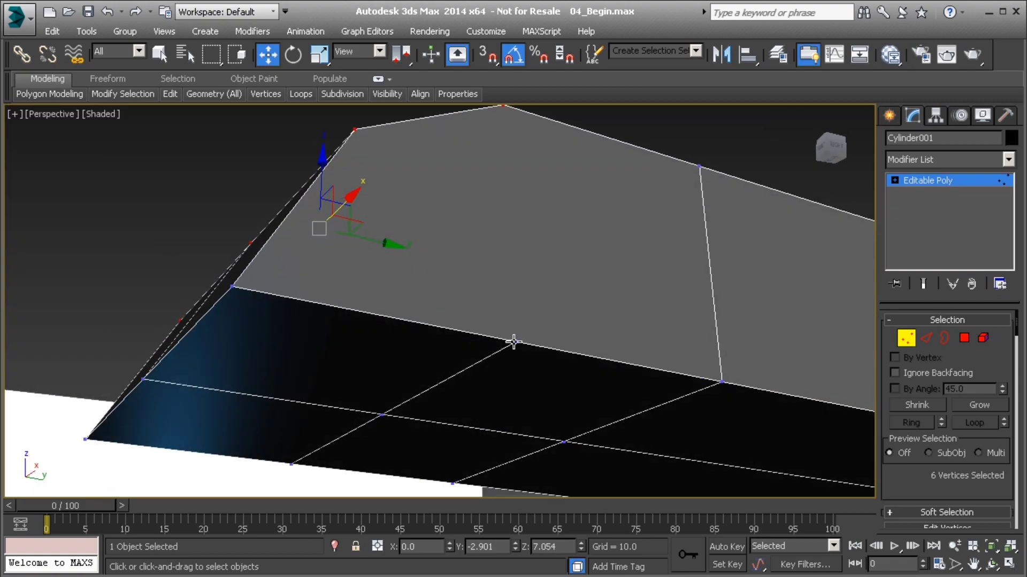
left_click(513, 343)
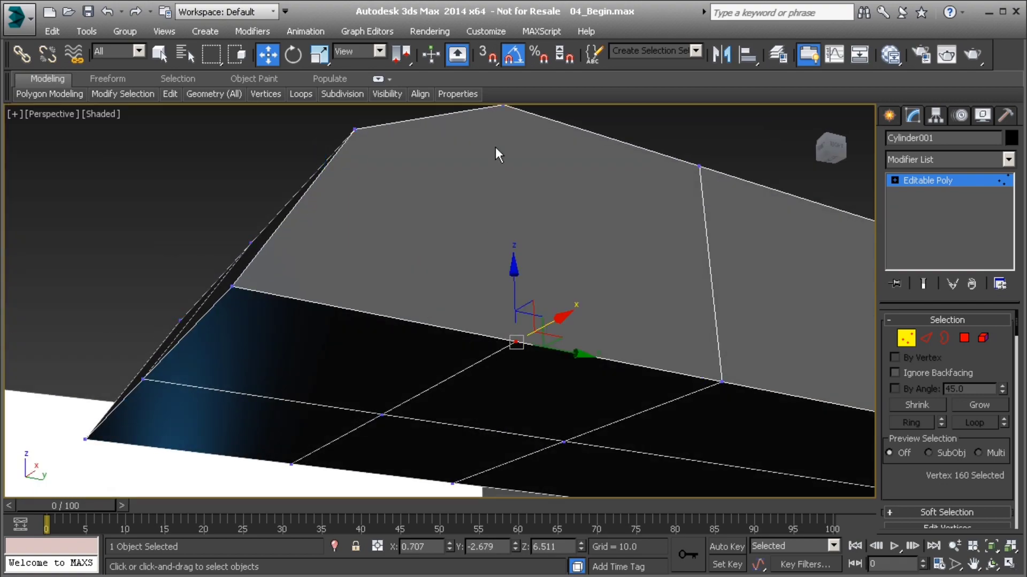
left_click(503, 107, "ctrl")
middle_click_drag(502, 108, 509, 208)
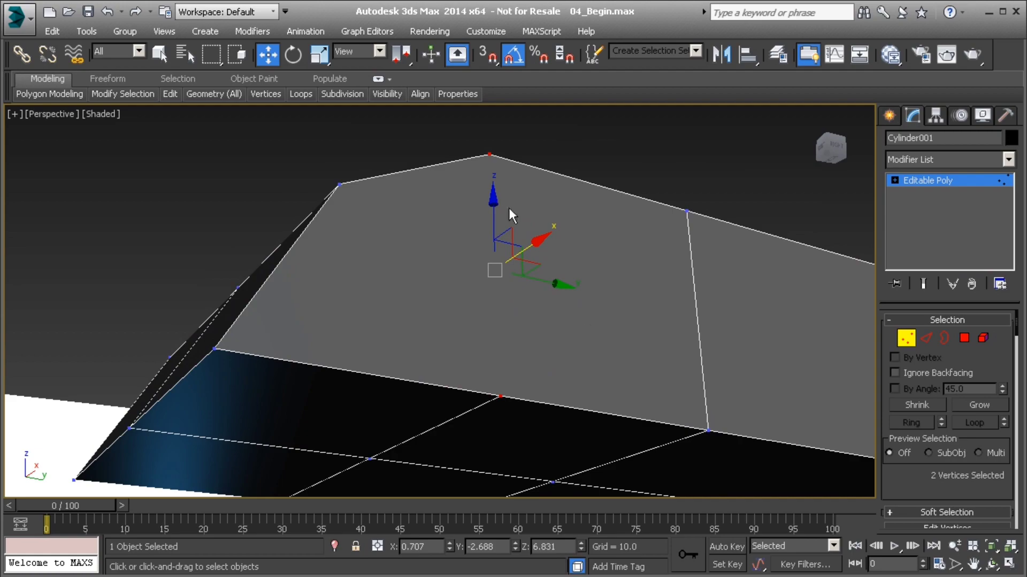
scroll(935, 503, "down", 5)
left_click(961, 481)
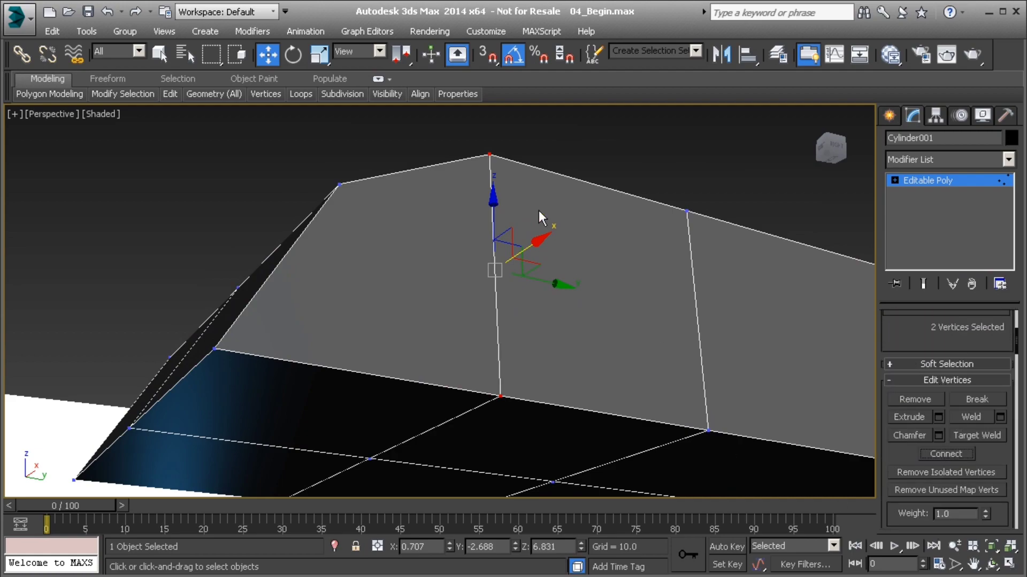
Add the matching vertical edge on the opposite side face by connecting its lower and upper vertices
scroll(423, 389, "down", 4)
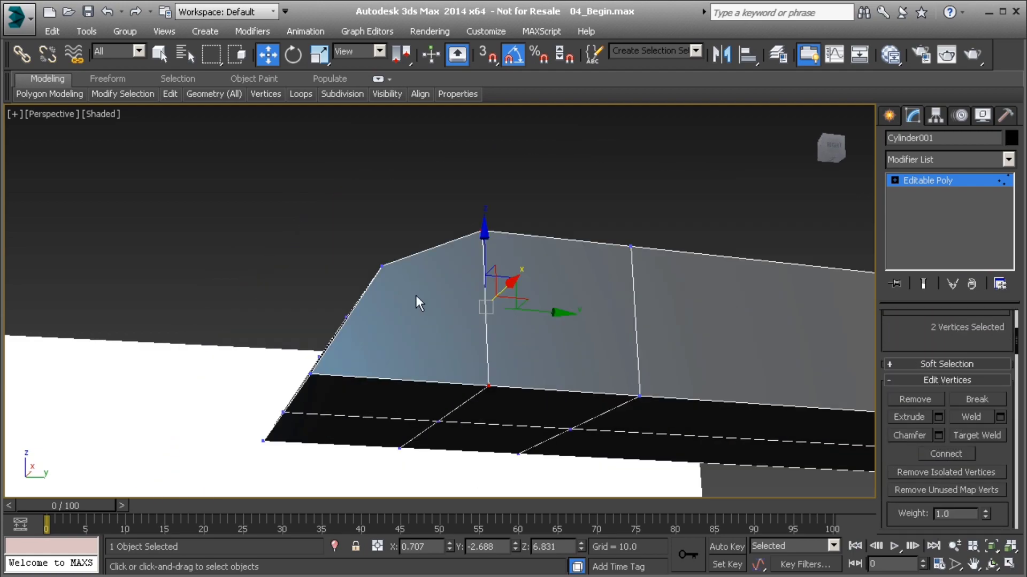
middle_click_drag(553, 324, 381, 281, "alt")
left_click(347, 294)
left_click(395, 223, "ctrl")
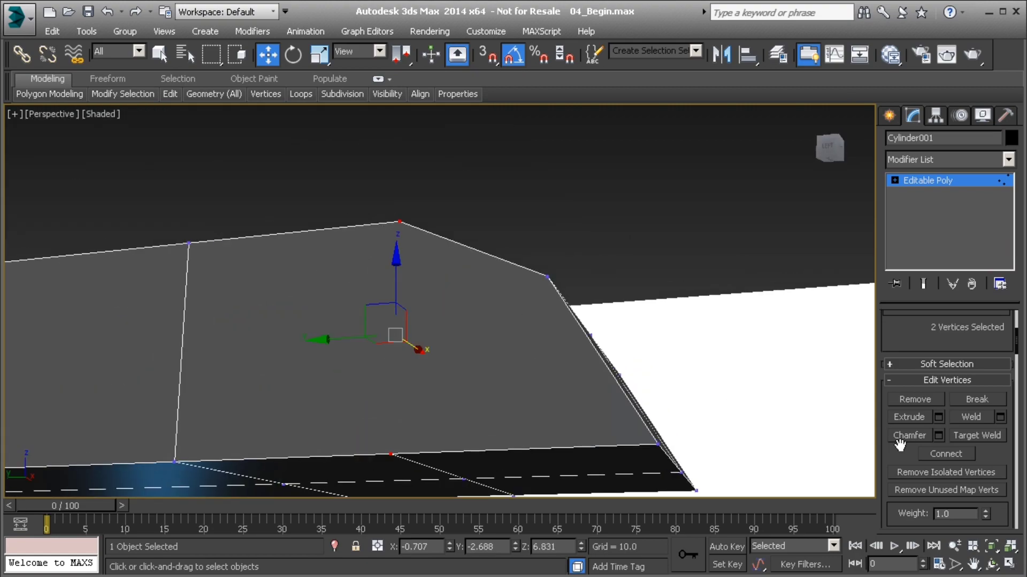
left_click(942, 454)
middle_click_drag(818, 433, 615, 357, "alt")
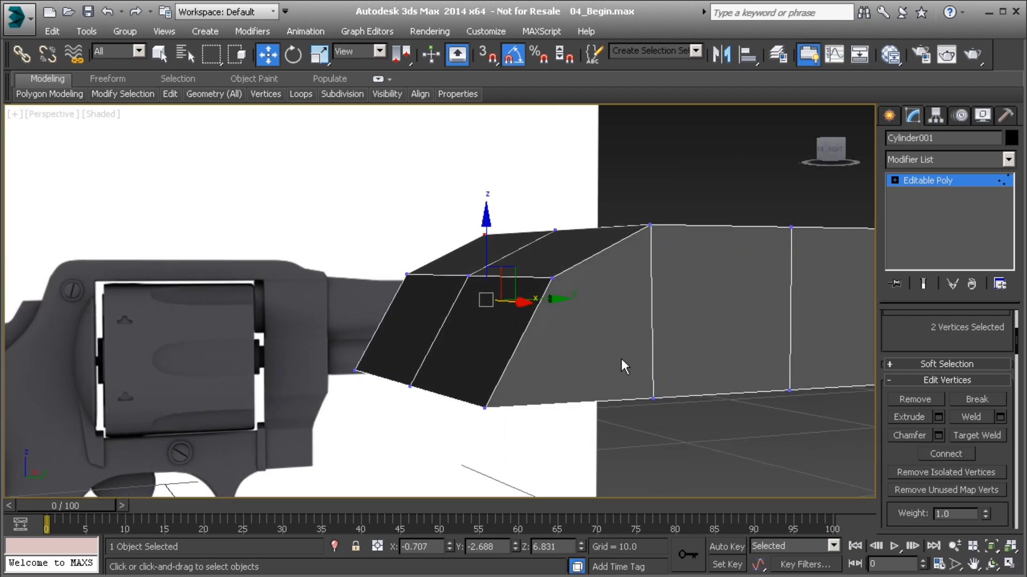
Extrude the four underside polygons at the strap's rear end and move them down to Z 1.541 to form the rear column
middle_click_drag(668, 354, 468, 279, "alt")
scroll(613, 342, "down", 3)
scroll(468, 279, "down", 3)
mouse_move(454, 314)
middle_mouse_down("alt")
mouse_move(566, 339)
mouse_move(565, 377)
mouse_move(458, 302)
middle_mouse_up("alt")
scroll(566, 340, "down", 3)
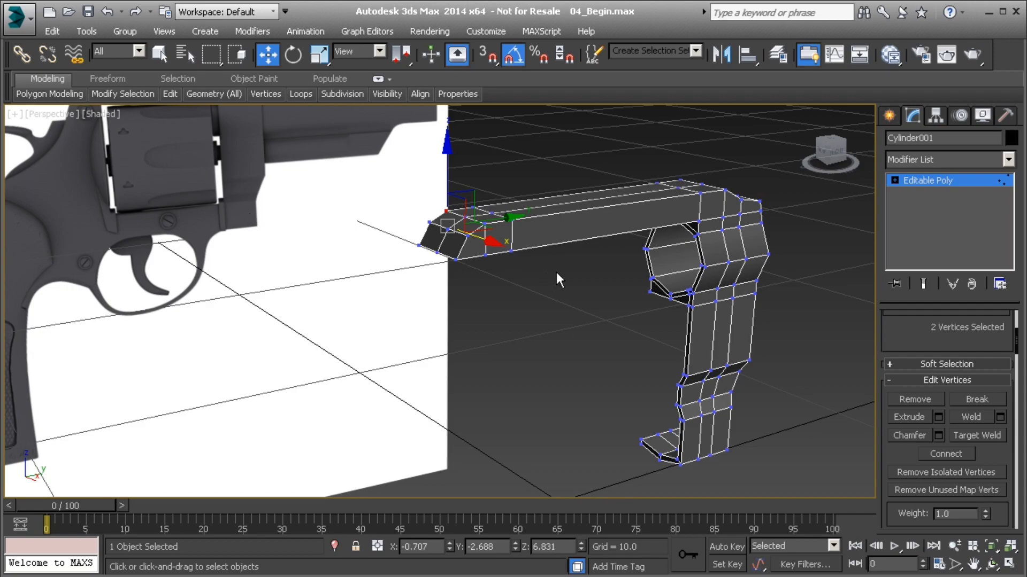
key("4")
middle_click_drag(592, 317, 481, 241, "alt")
left_click(454, 258, "ctrl")
left_click(475, 267, "ctrl")
middle_click_drag(515, 275, 463, 287, "alt")
key("v")
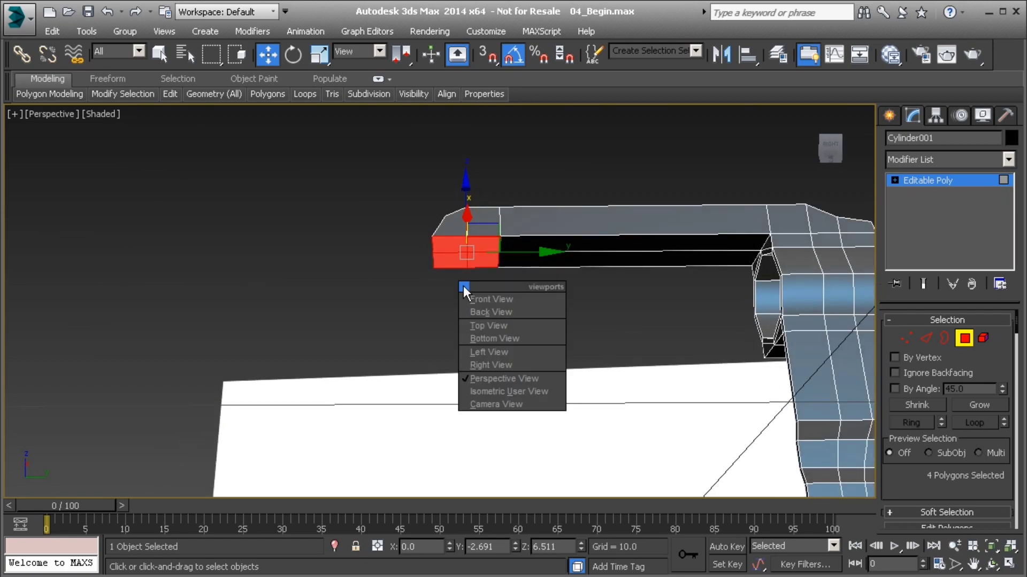
key("r")
middle_click_drag(484, 330, 490, 246)
scroll(490, 247, "down", 3)
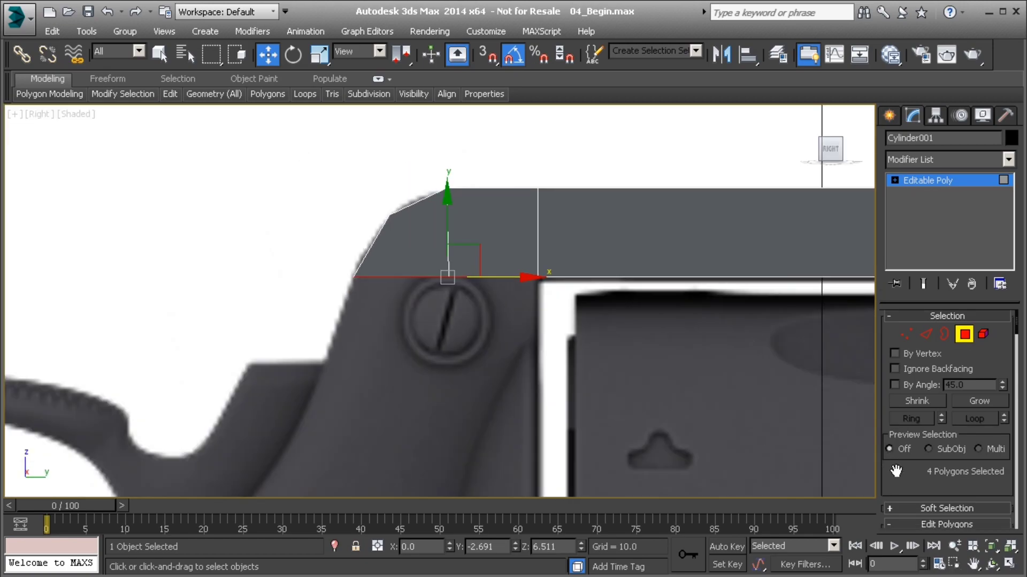
scroll(930, 434, "down", 3)
left_click(938, 412)
left_click(445, 362)
middle_click_drag(449, 390, 468, 193)
scroll(468, 192, "down", 3)
middle_click_drag(470, 245, 469, 229)
left_click_drag(470, 142, 441, 412)
middle_click_drag(439, 409, 426, 280)
scroll(434, 316, "up", 1)
scroll(509, 370, "up", 1)
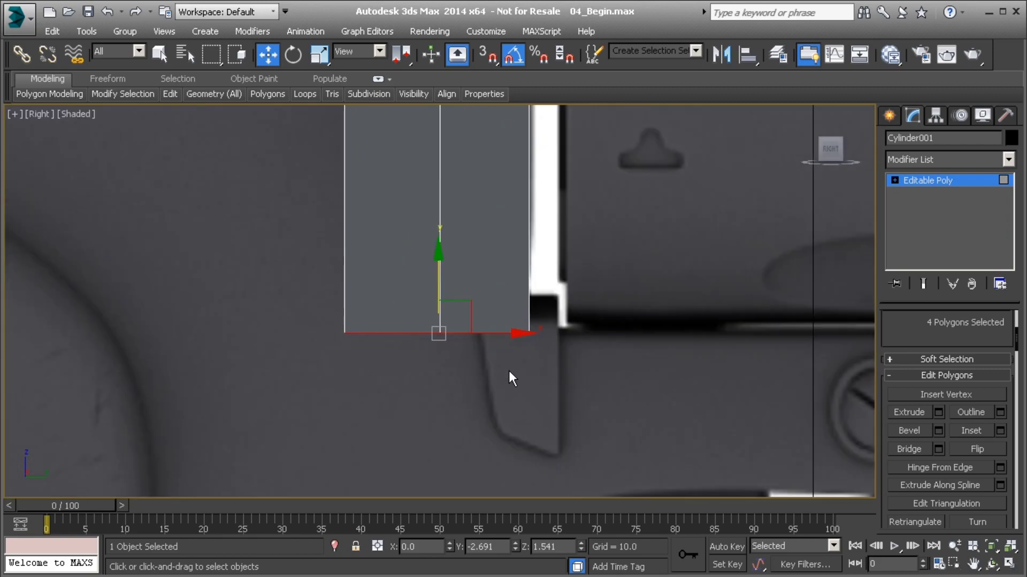
Extrude the rear column's four bottom polygons again and move them down to Z 0.853
scroll(540, 332, "down", 2)
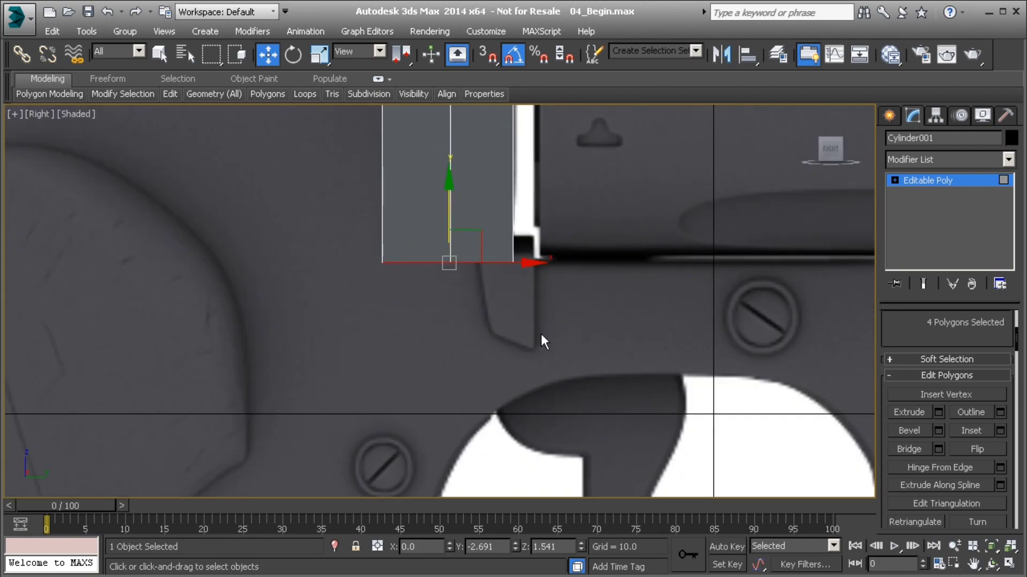
left_click(941, 414)
left_click(450, 355)
left_click_drag(456, 310, 447, 278)
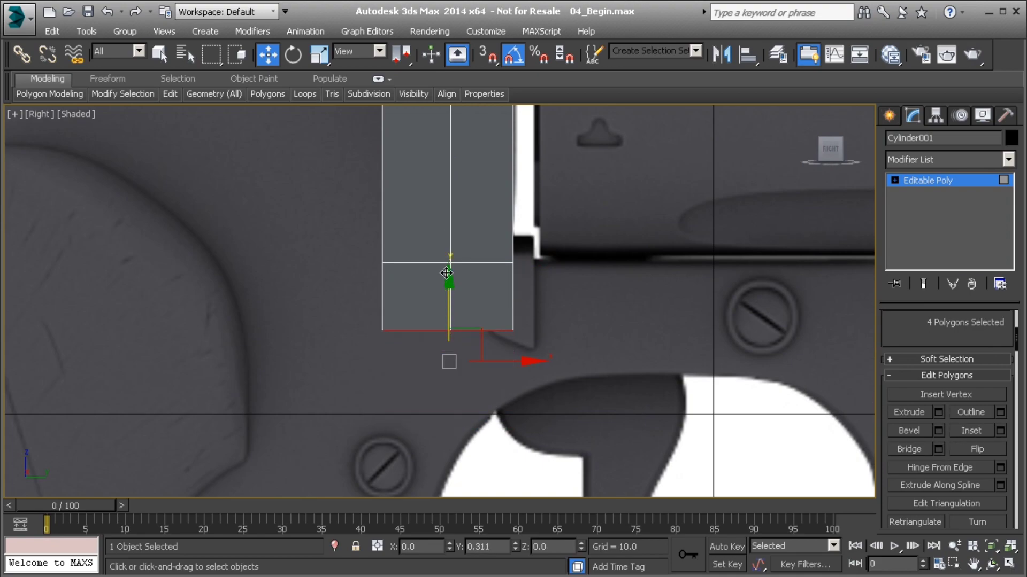
Examine the reference frame under the cylinder between the rear column and the front column
scroll(594, 294, "down", 2)
scroll(595, 294, "down", 2)
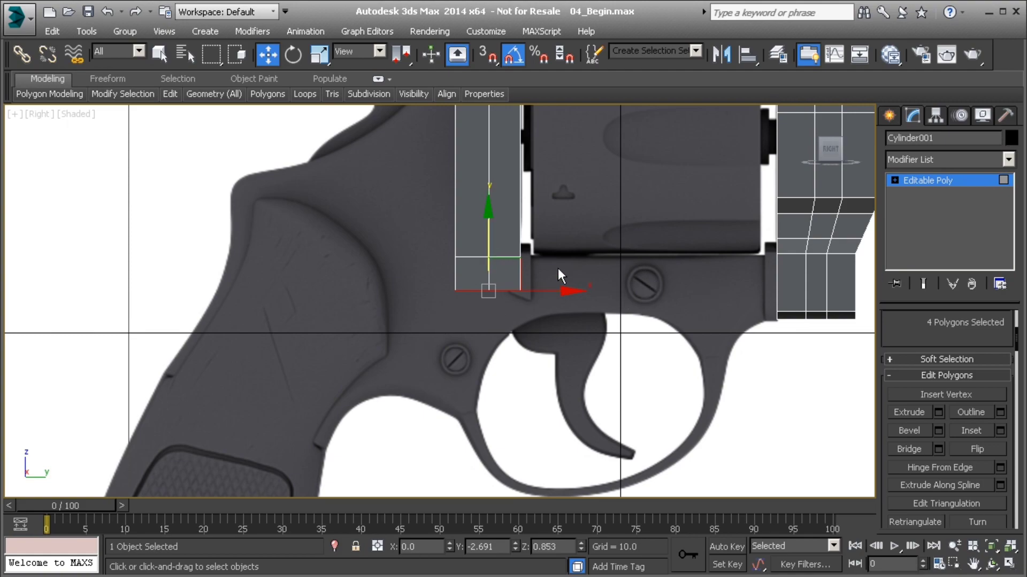
scroll(557, 268, "up", 2)
middle_click_drag(594, 263, 451, 271)
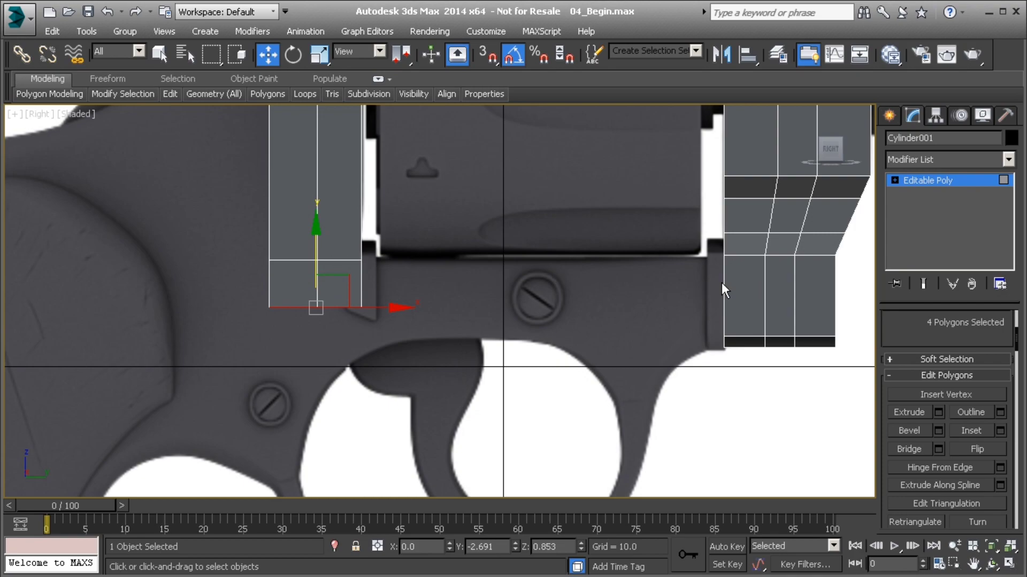
scroll(408, 286, "up", 2)
middle_click_drag(399, 297, 310, 290)
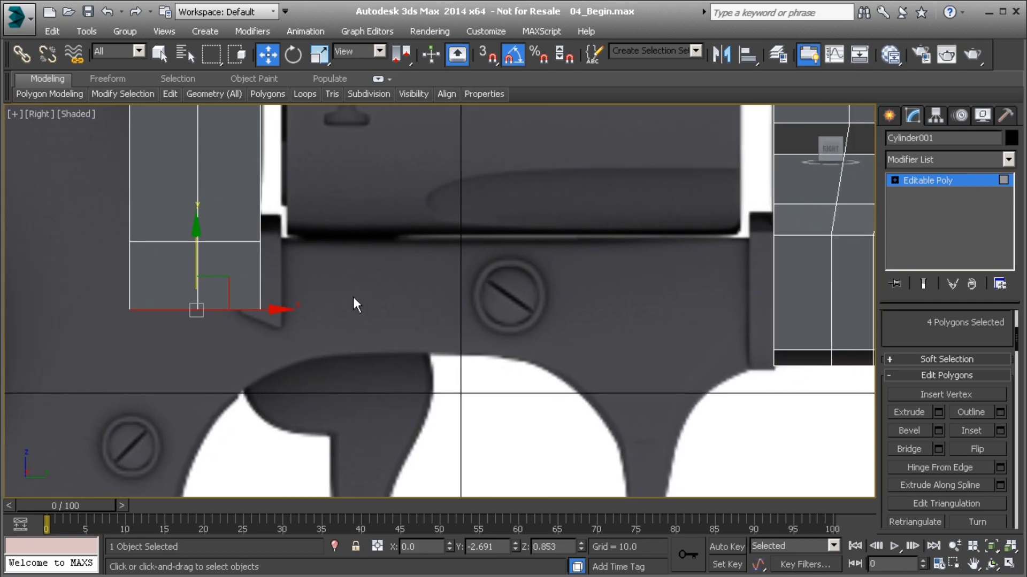
scroll(353, 300, "down", 2)
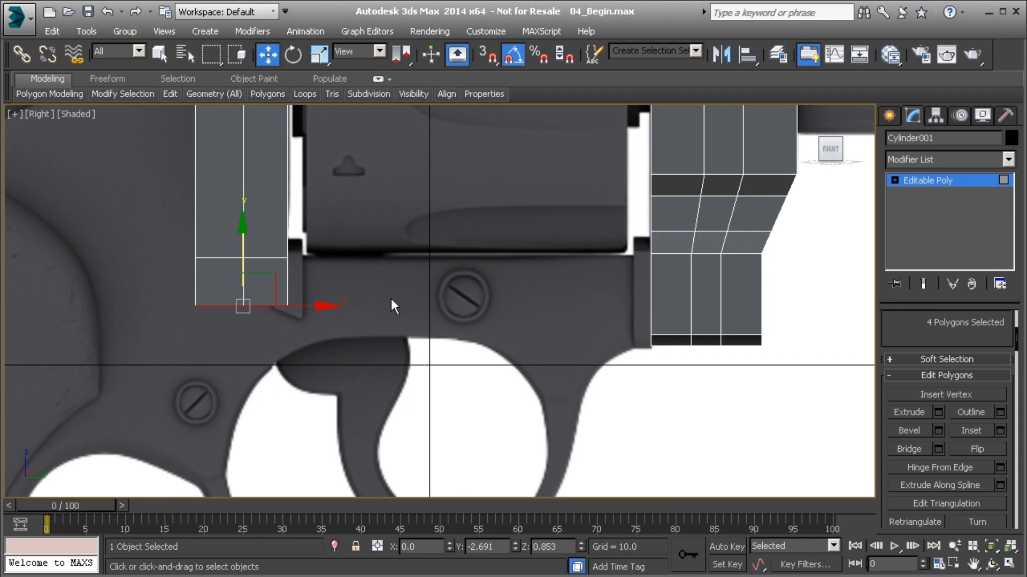
scroll(441, 304, "up", 2)
key("p")
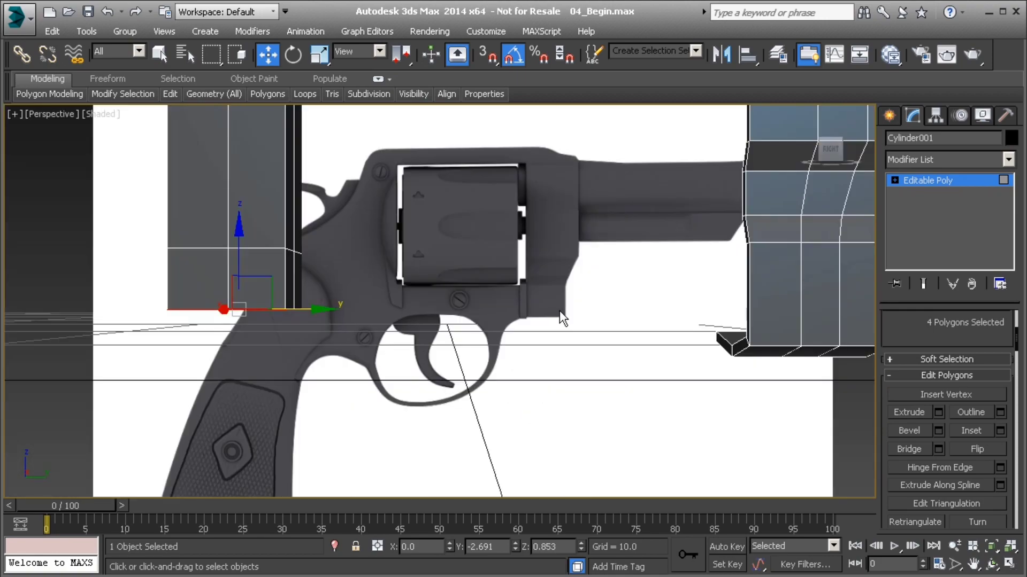
middle_click_drag(600, 288, 671, 292, "alt")
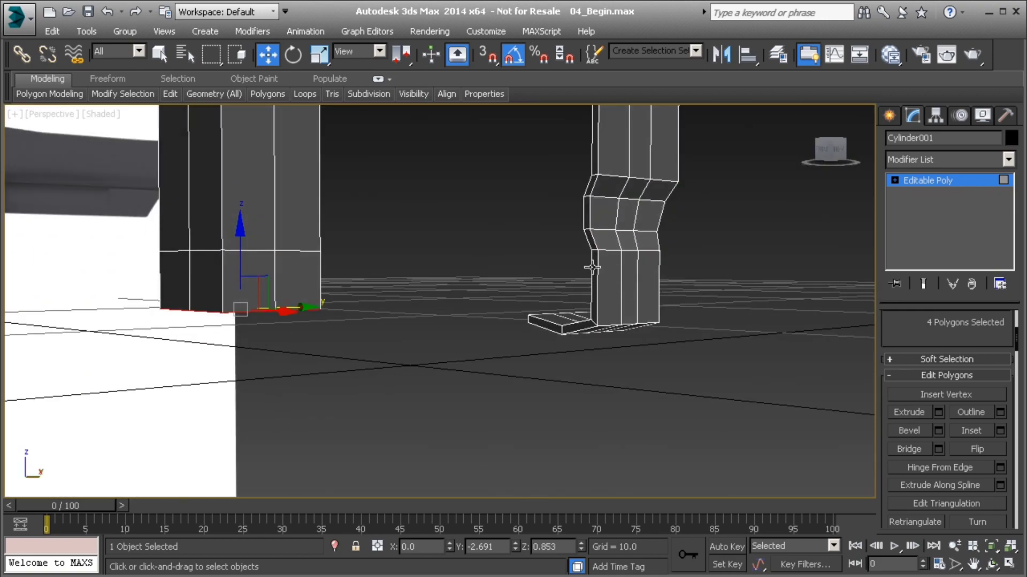
middle_click_drag(597, 292, 553, 319, "alt")
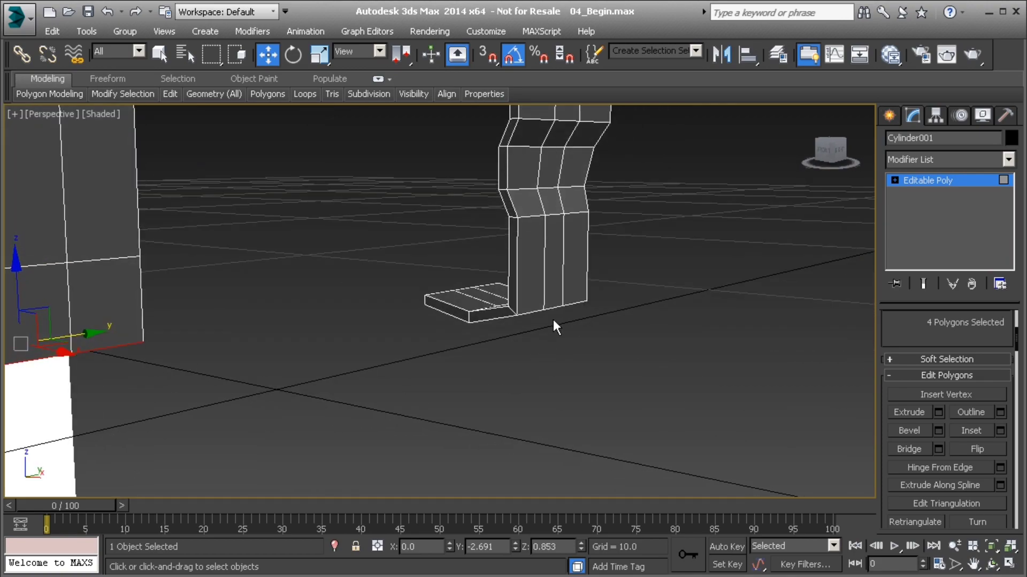
left_click(452, 310)
left_click(484, 318, "ctrl")
left_click(513, 272, "ctrl")
middle_click_drag(513, 272, 600, 311, "alt")
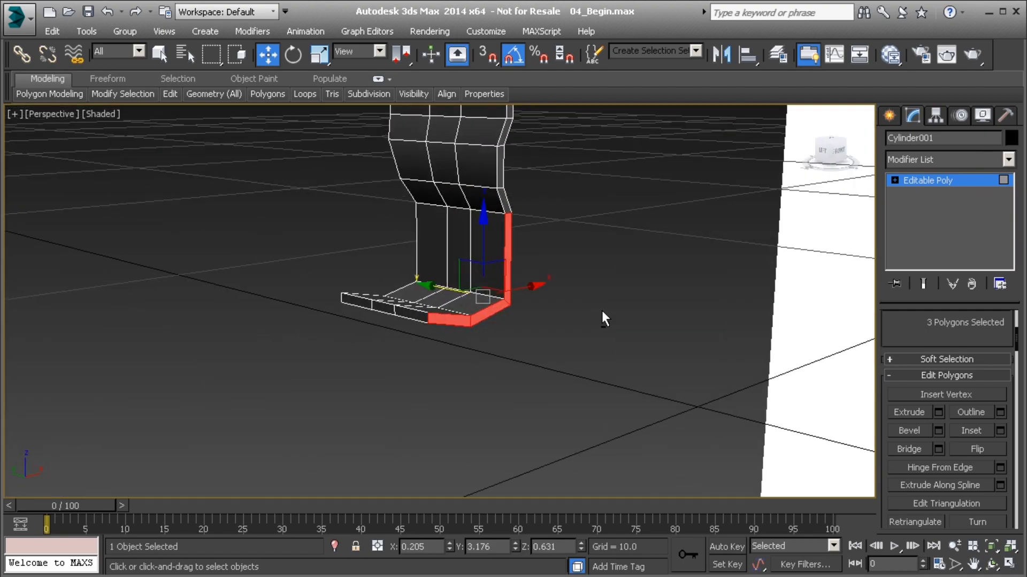
left_click(601, 310)
Extend a new polygon from the vertical rear edge of the front column's lowest section and set its outer edge to X 0
scroll(501, 229, "up", 5)
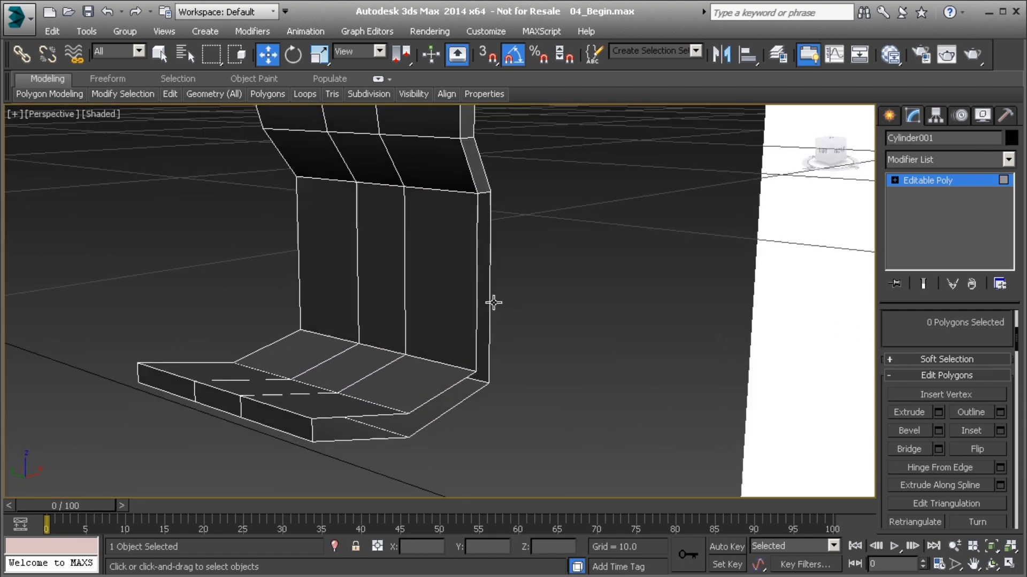
middle_click_drag(493, 302, 653, 287, "alt")
scroll(623, 292, "down", 3)
middle_click_drag(518, 304, 416, 296, "alt")
scroll(518, 290, "down", 3)
key("2")
left_click(398, 294)
scroll(413, 297, "up", 3)
left_click_drag(331, 298, 402, 312, "shift")
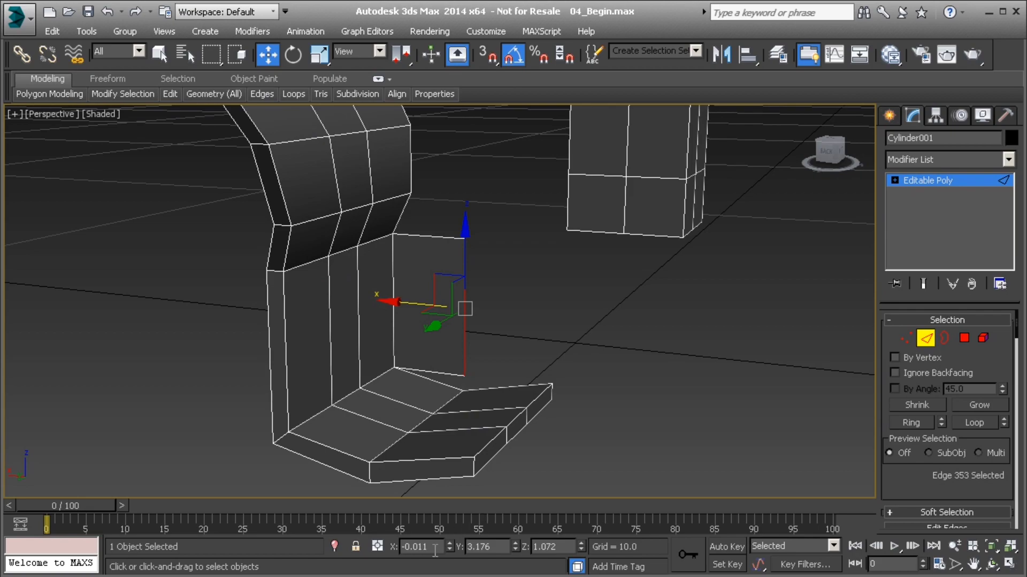
type("0")
key("Return")
Target-weld the new polygon's lower outer vertex to the base vertex directly beneath it at X 0
middle_click_drag(413, 426, 435, 431, "alt")
left_click(441, 427)
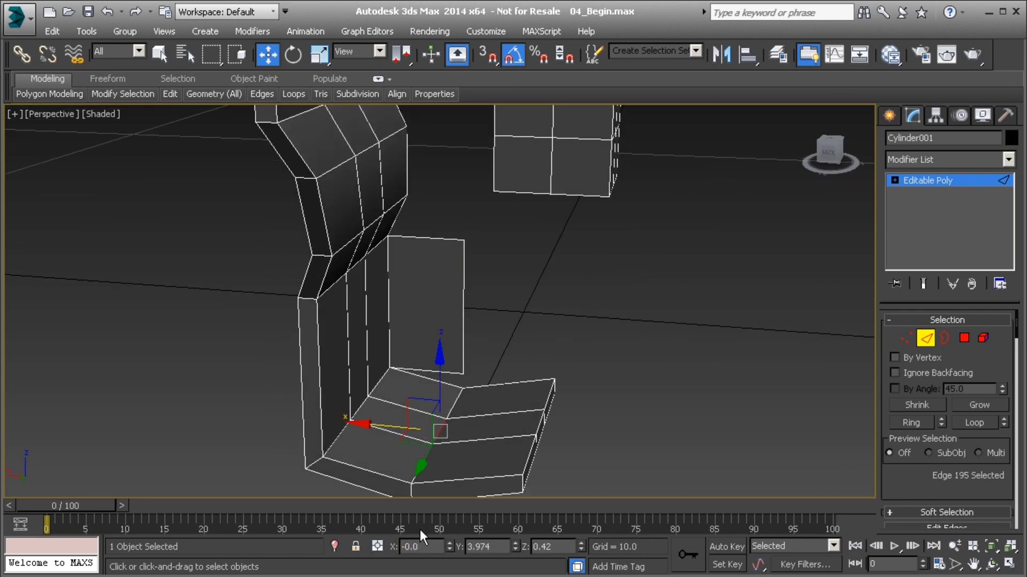
scroll(454, 320, "up", 5)
key("1")
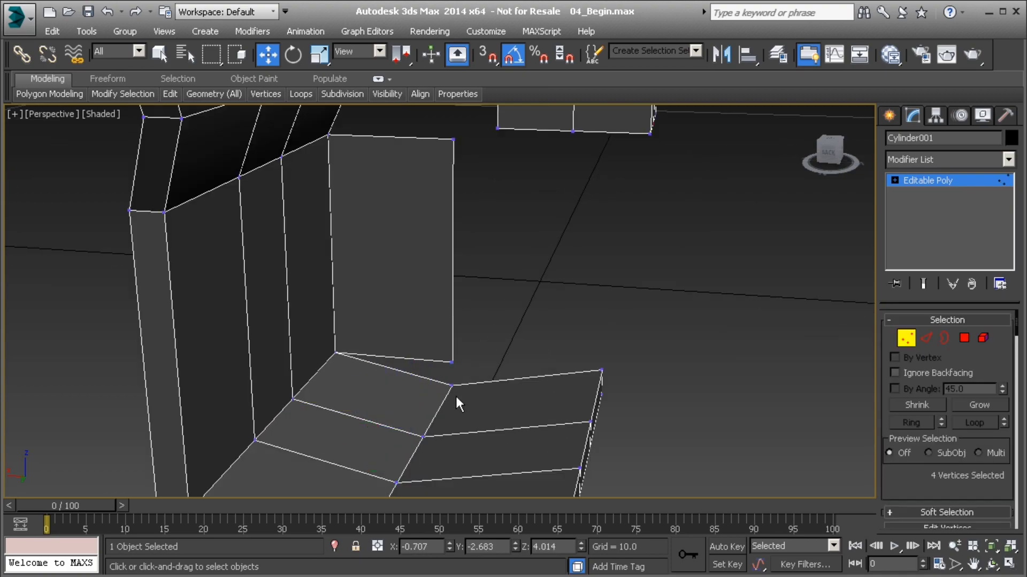
right_click(472, 348)
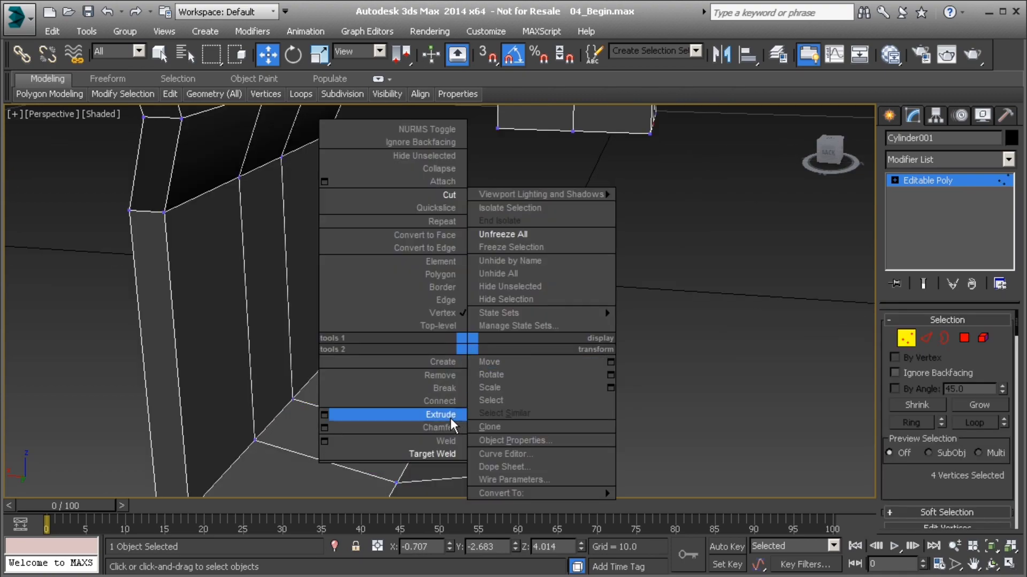
left_click(451, 452)
left_click(452, 385)
Extend a second polygon from the new polygon's vertical outer edge, placing its outer edge at about X -0.708
middle_click_drag(470, 372, 515, 369)
scroll(515, 370, "down", 2)
middle_click_drag(351, 282, 493, 367)
scroll(488, 353, "down", 4)
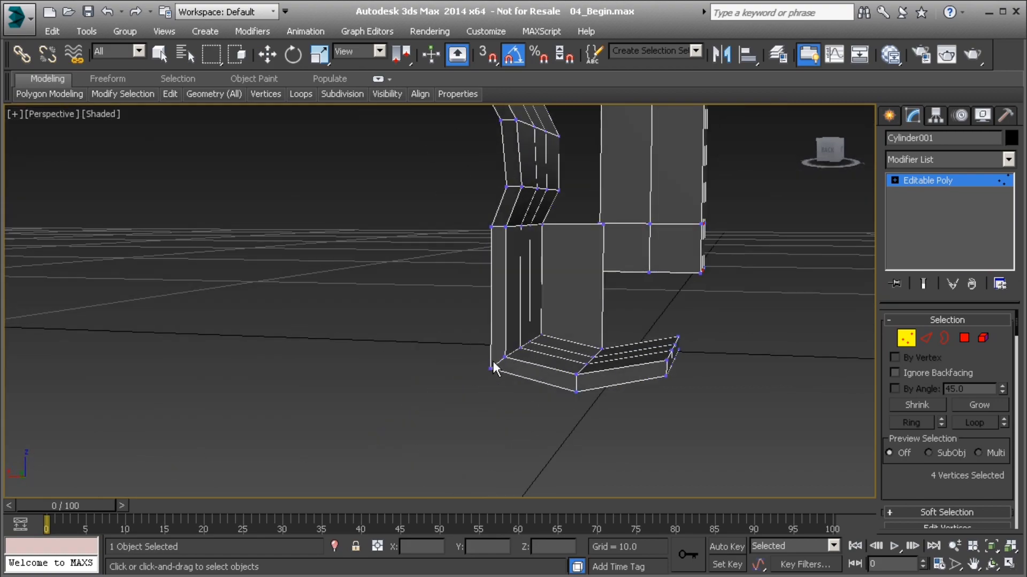
middle_click_drag(549, 152, 480, 343)
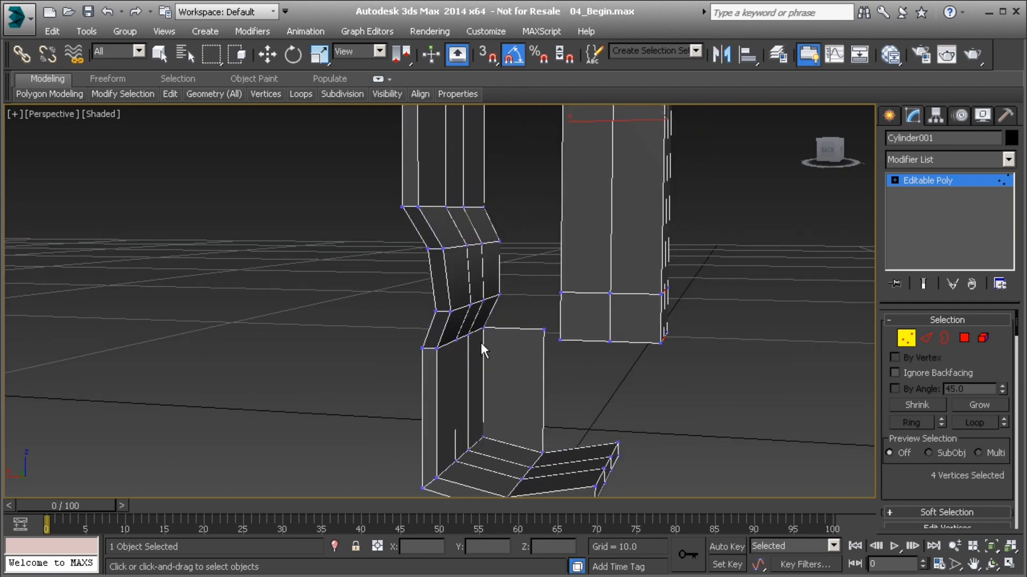
scroll(528, 341, "up", 3)
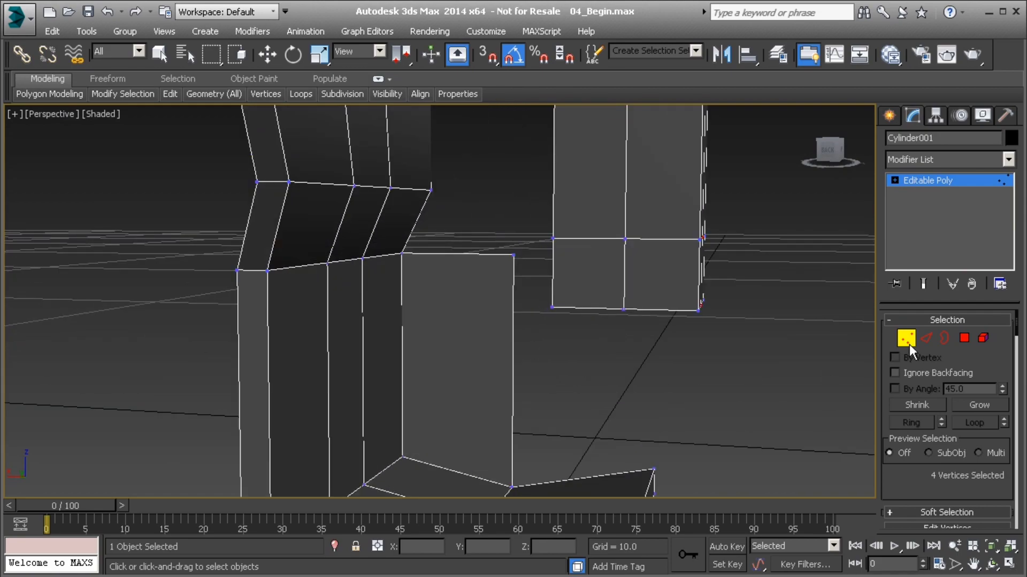
left_click(925, 339)
middle_click_drag(528, 374, 477, 331)
left_click(502, 341)
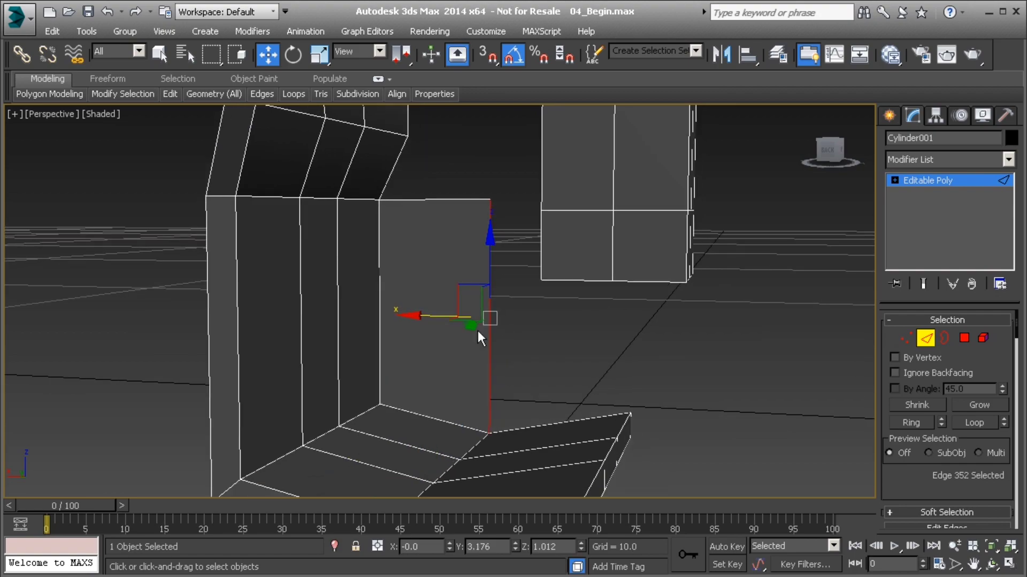
left_click_drag(419, 320, 560, 349, "shift")
Target-weld the second polygon's lower outer vertex to the upper corner vertex of the base plate
middle_click_drag(545, 374, 424, 348, "alt")
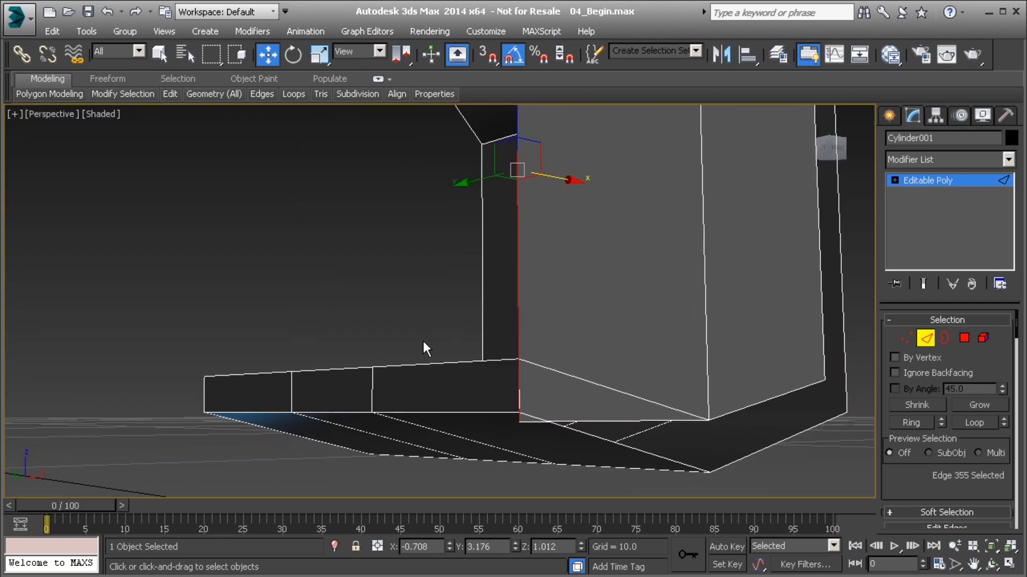
key("1")
middle_click_drag(480, 434, 422, 377, "alt")
right_click(421, 377)
left_click(386, 483)
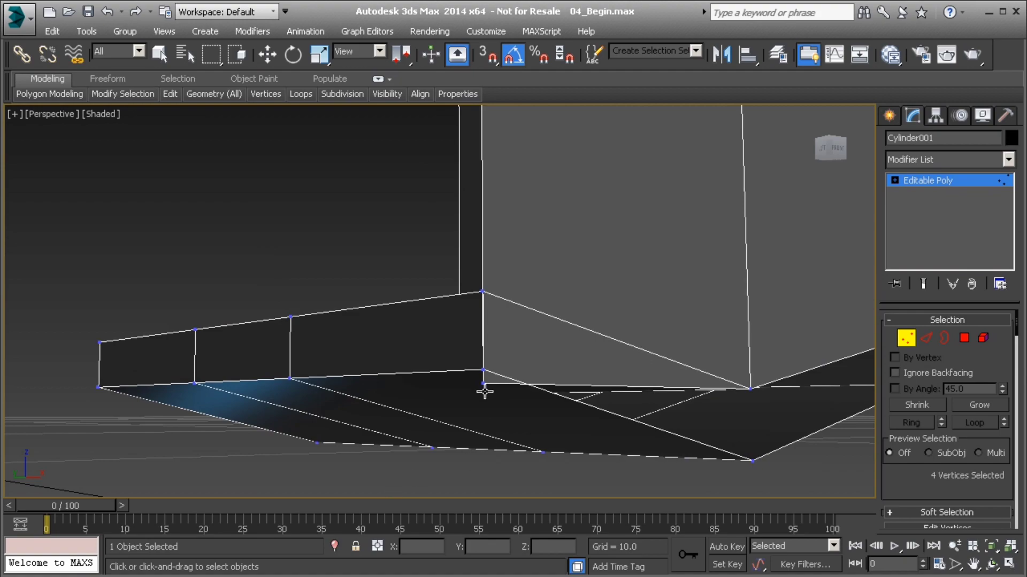
left_click(483, 292)
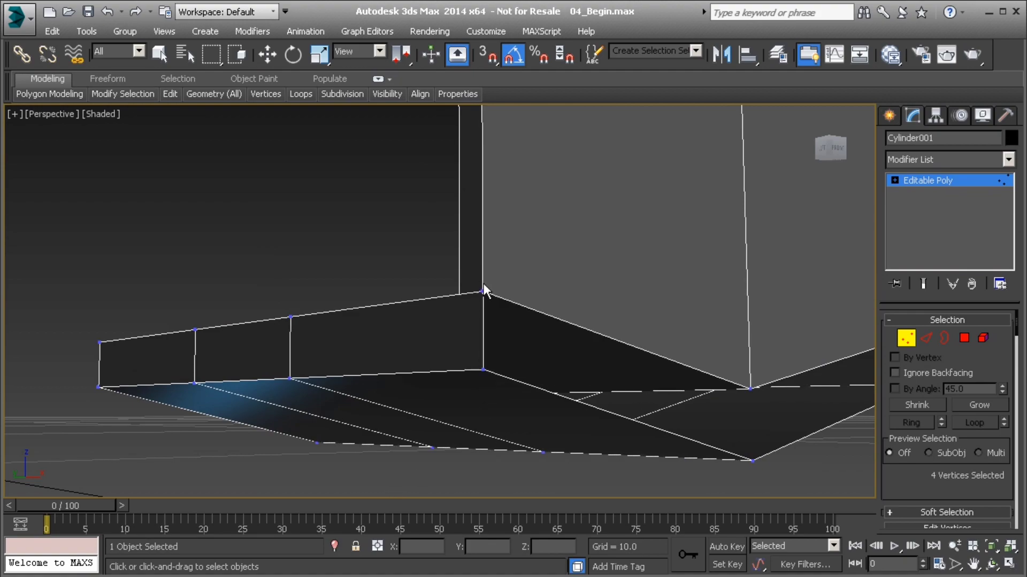
Flatten both columns' vertex rows at the cylinder's lower edge with Make Planar Y and lower them to about Z 1.558
scroll(416, 312, "down", 7)
middle_click_drag(405, 303, 586, 396, "alt")
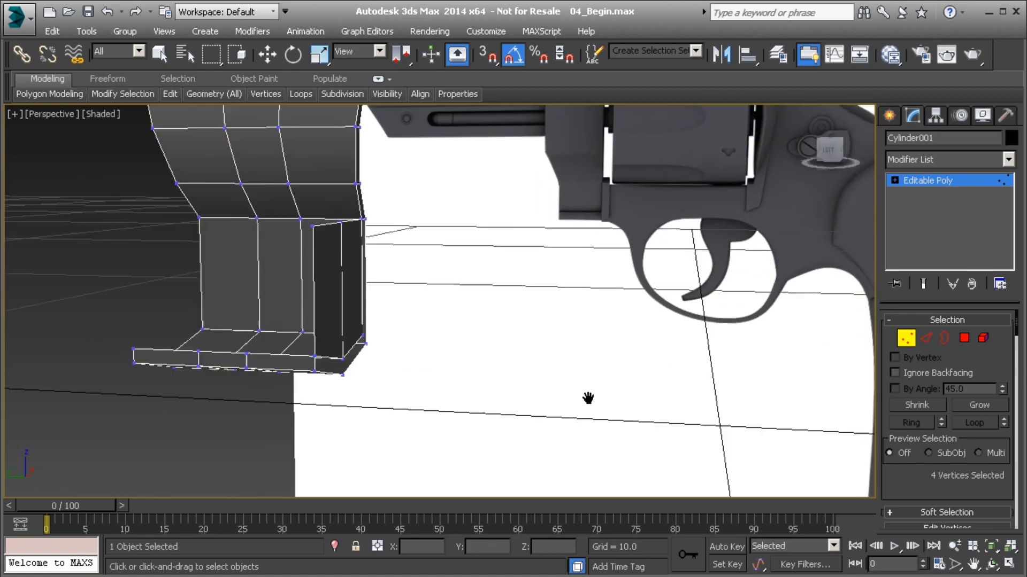
scroll(451, 378, "down", 3)
middle_click_drag(455, 379, 407, 276, "alt")
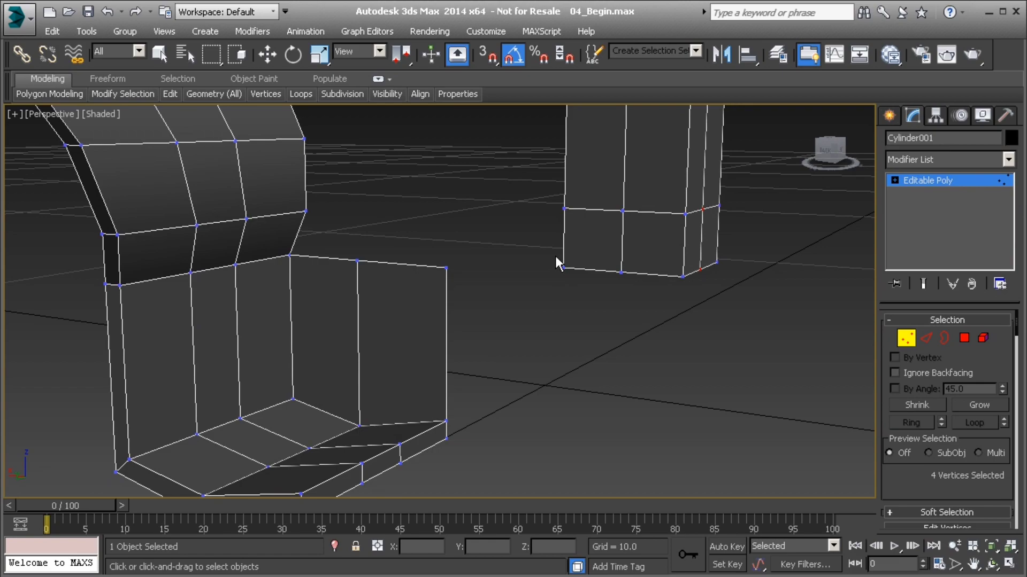
key("r")
scroll(474, 267, "up", 8)
mouse_move(451, 301)
middle_mouse_down()
mouse_move(493, 312)
mouse_move(436, 303)
middle_mouse_up()
scroll(493, 313, "up", 2)
scroll(437, 302, "down", 2)
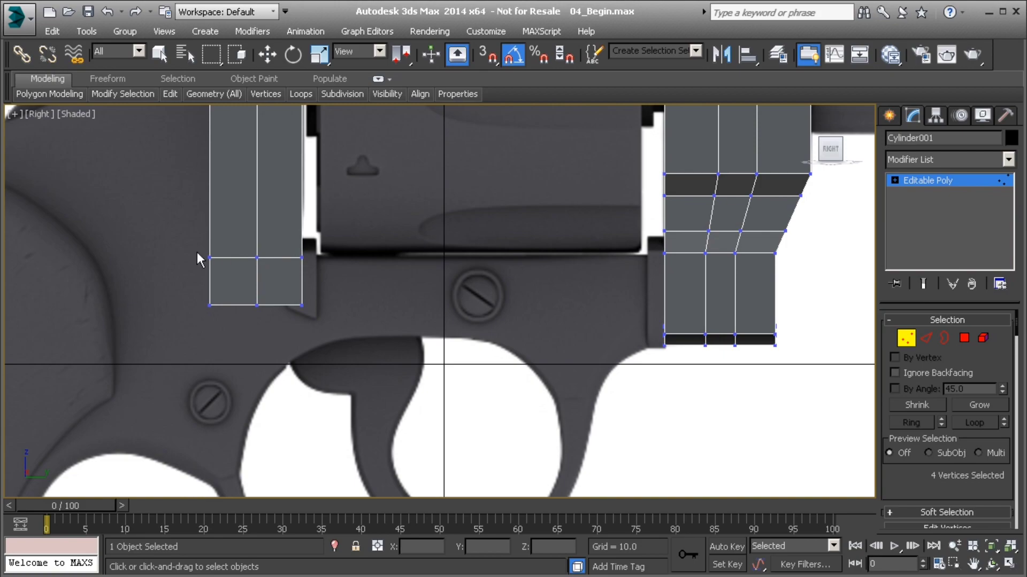
key("w")
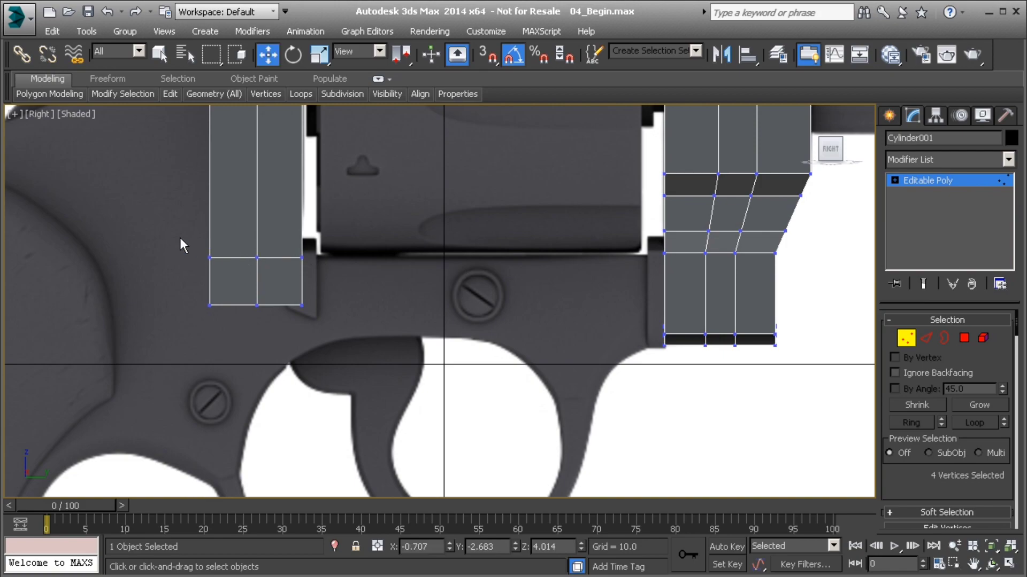
left_click_drag(587, 281, 812, 295)
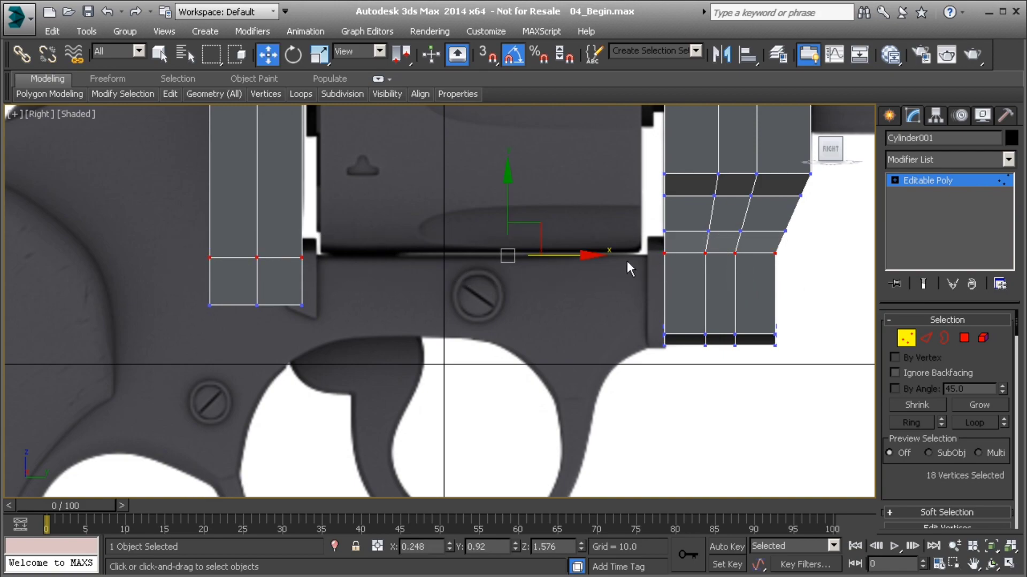
scroll(955, 438, "down", 10)
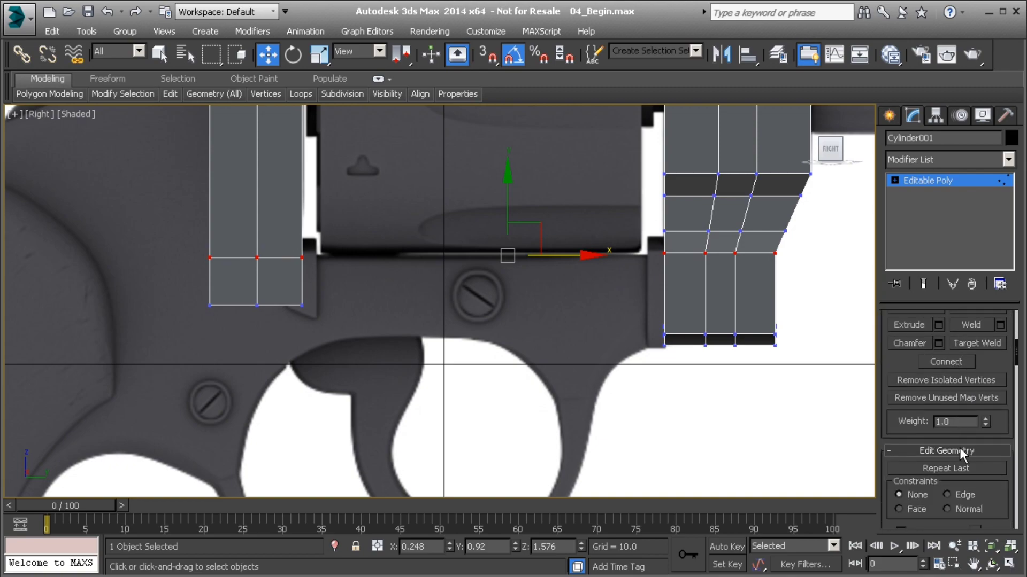
scroll(961, 474, "down", 3)
left_click(981, 452)
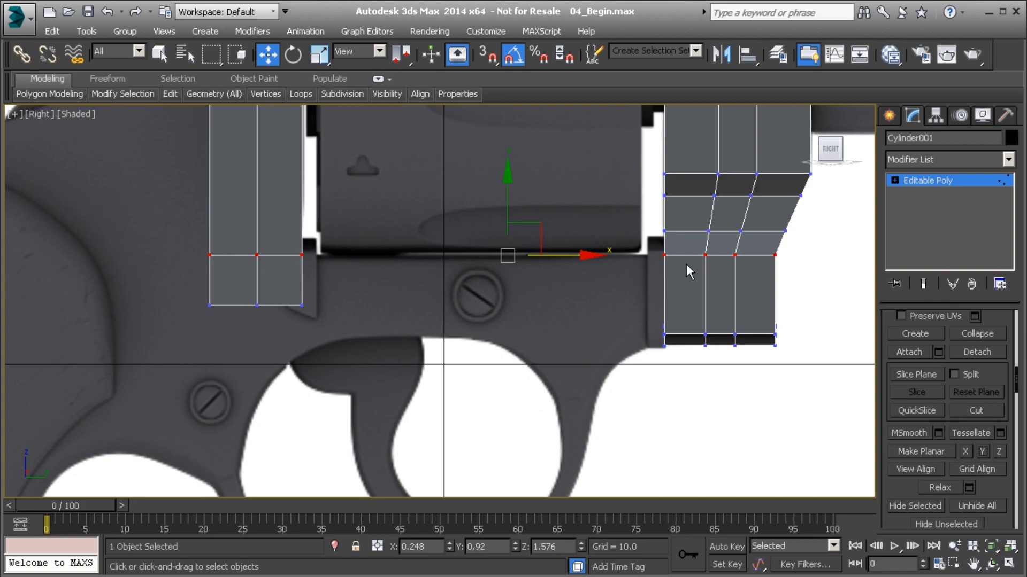
scroll(510, 249, "up", 3)
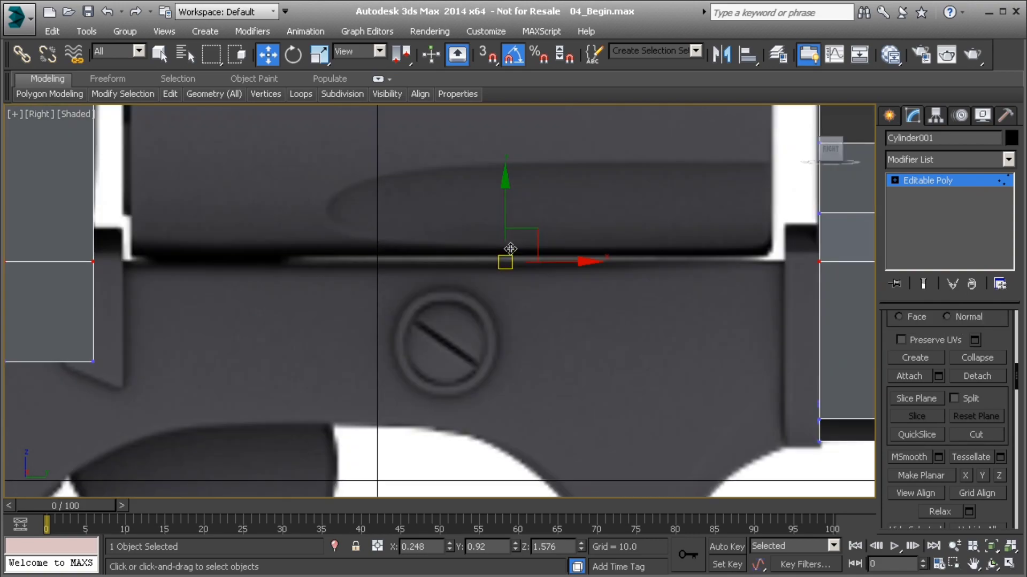
left_click_drag(504, 205, 503, 208)
Delete the two polygons on the rear column's lowest section that face the front column
key("p")
middle_click_drag(536, 225, 431, 267, "alt")
key("4")
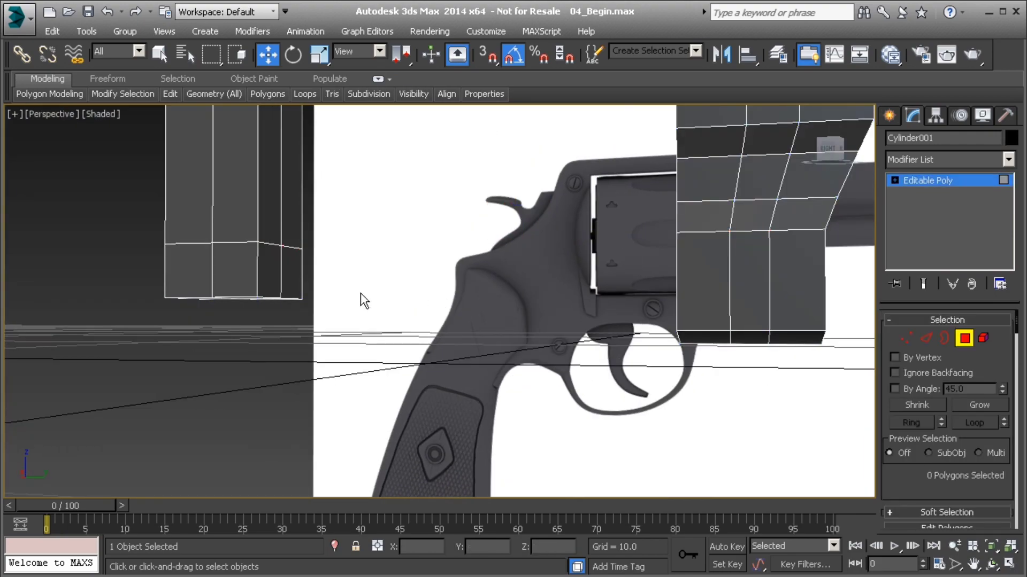
left_click(276, 281)
left_click(292, 275, "ctrl")
middle_click_drag(300, 288, 264, 268, "alt")
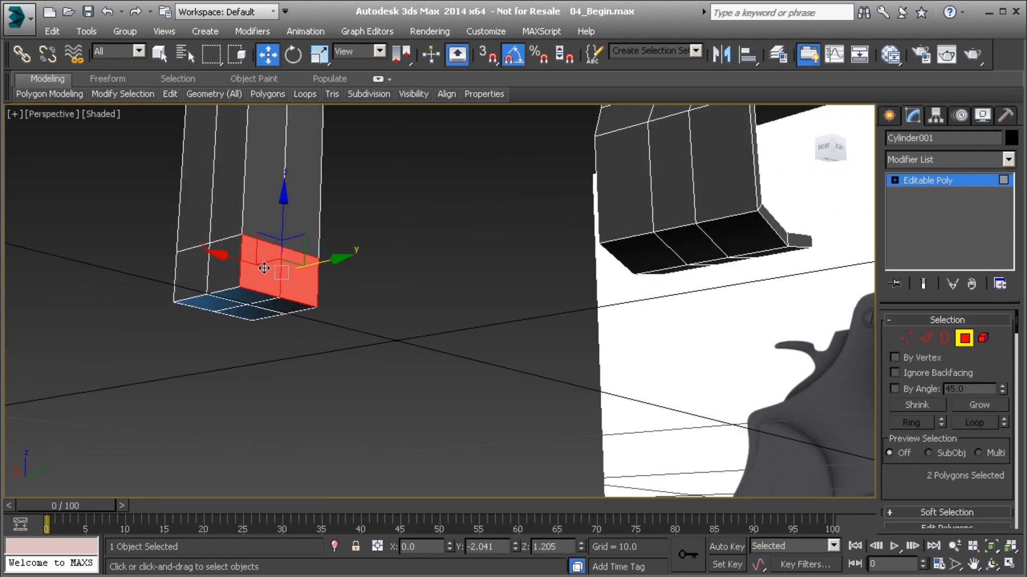
key("Delete")
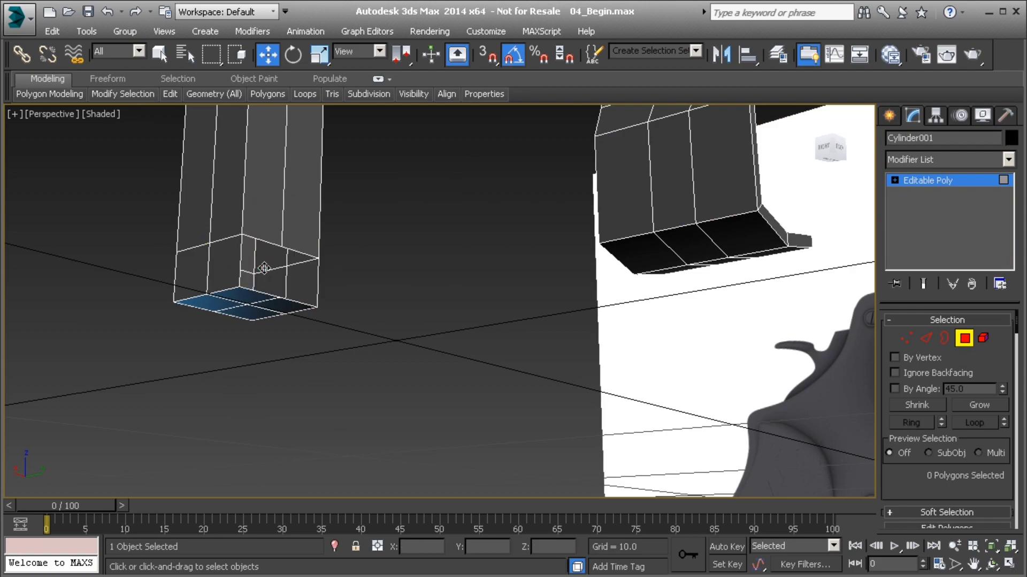
Bridge the two upper edges of the rear column's opening to the two top edges of the front column's rear polygons
key("2")
left_click(255, 240)
left_click(292, 252, "ctrl")
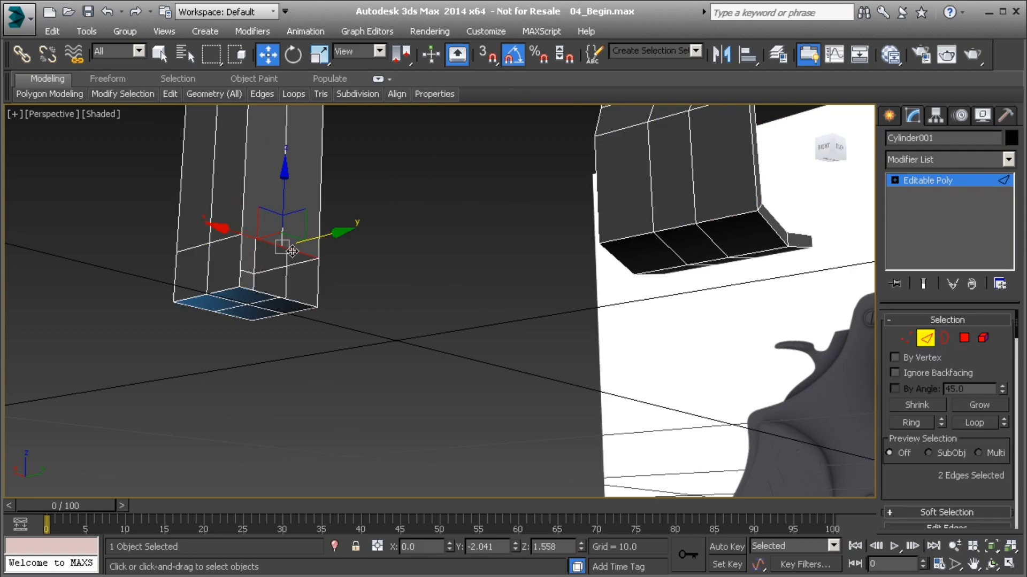
middle_click_drag(531, 245, 443, 279, "alt")
middle_click_drag(227, 300, 314, 303)
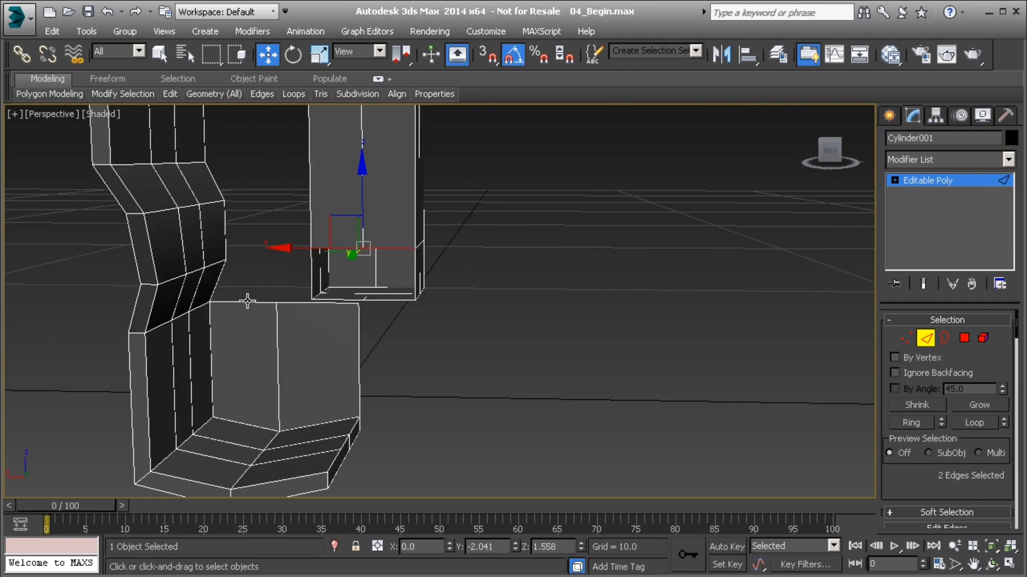
left_click(247, 301, "ctrl")
left_click(310, 304, "ctrl")
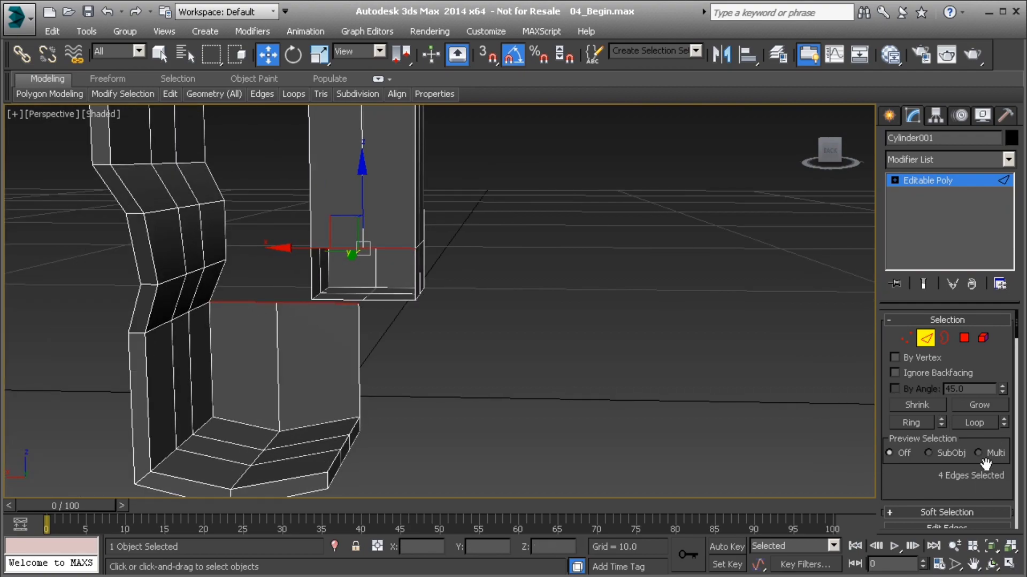
scroll(985, 464, "down", 4)
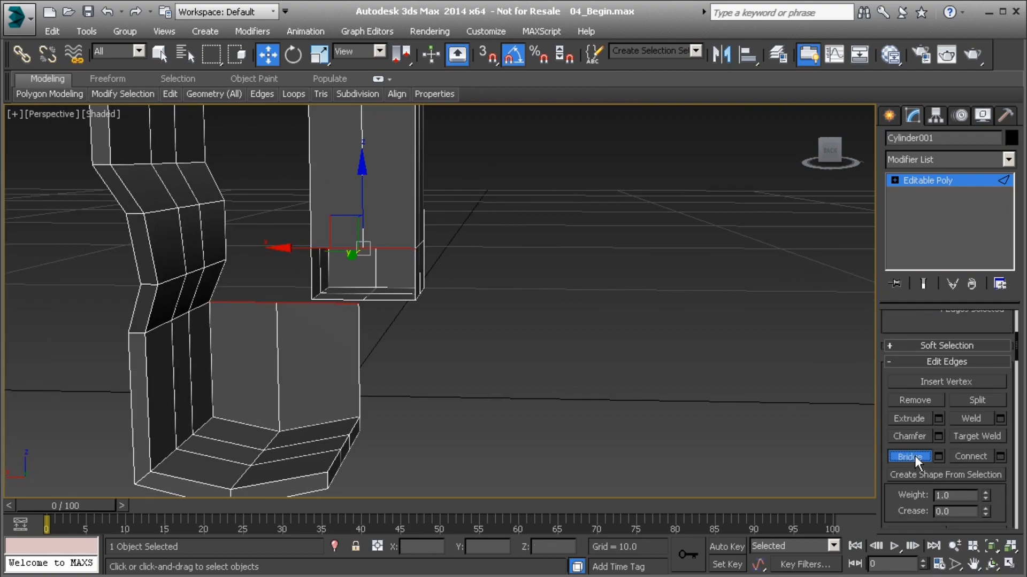
left_click(914, 456)
Connect the vertical edges of the front column's lowest section with 1 segment, pinch -14 and slide 0
middle_click_drag(615, 373, 649, 336, "alt")
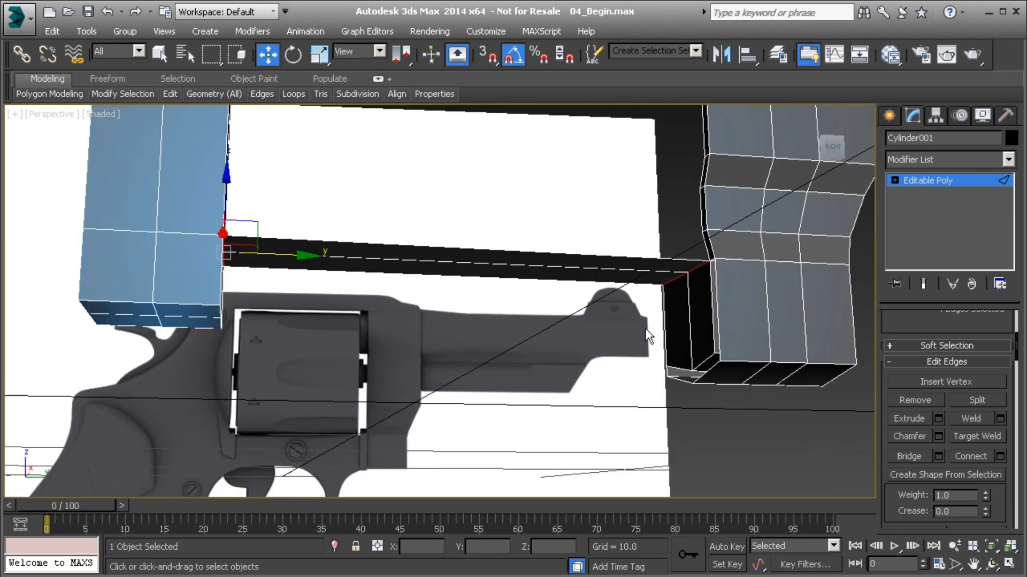
key("l")
key("v")
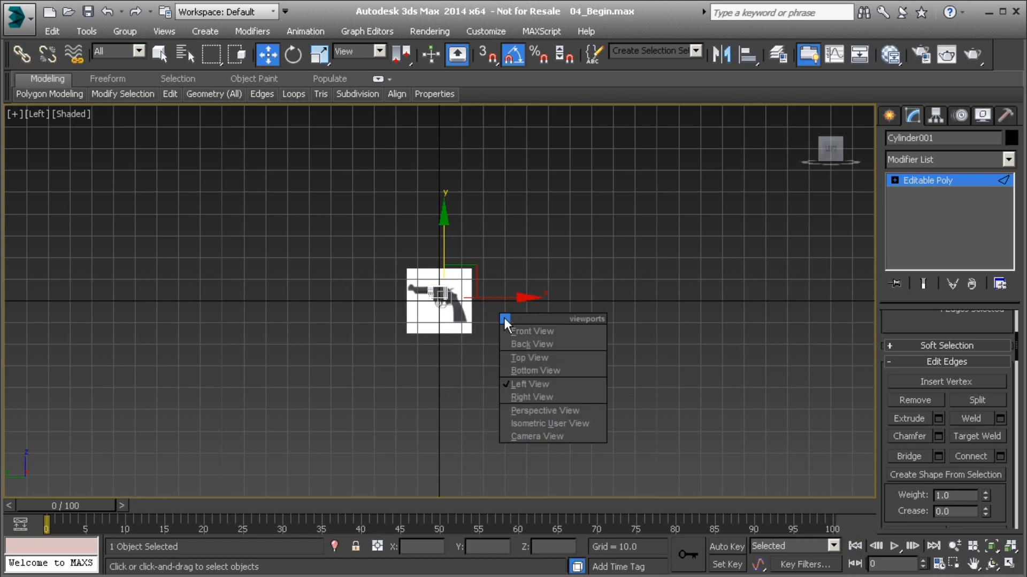
key("r")
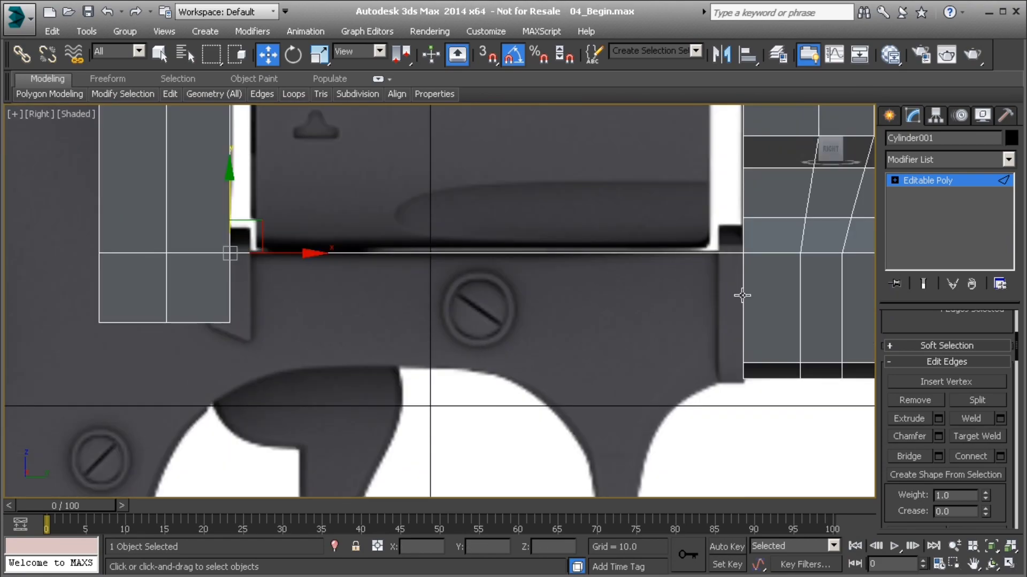
middle_click_drag(699, 369, 672, 330)
scroll(669, 326, "down", 1)
scroll(656, 322, "up", 1)
scroll(654, 326, "down", 1)
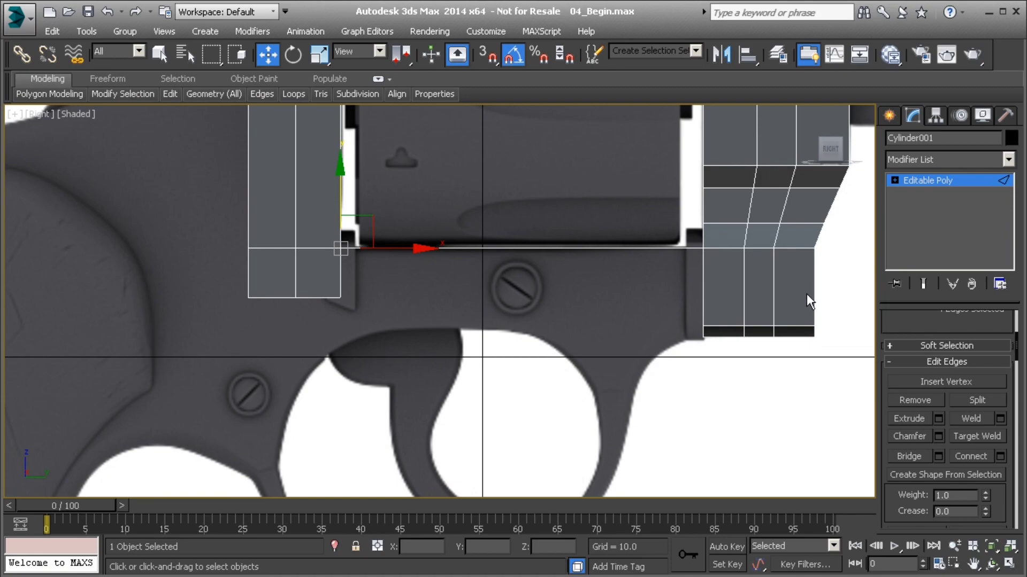
left_click_drag(855, 298, 872, 318)
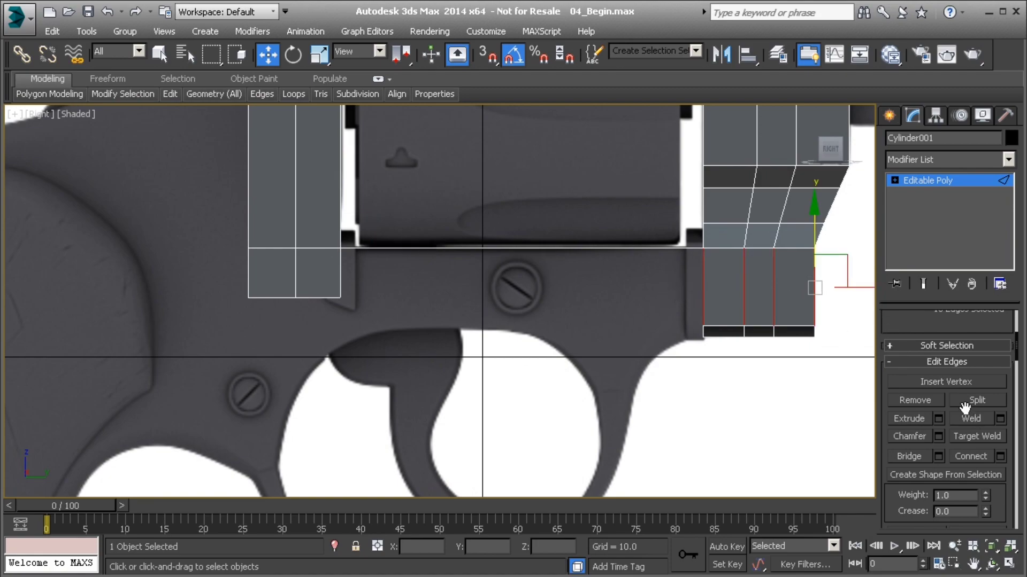
left_click(999, 456)
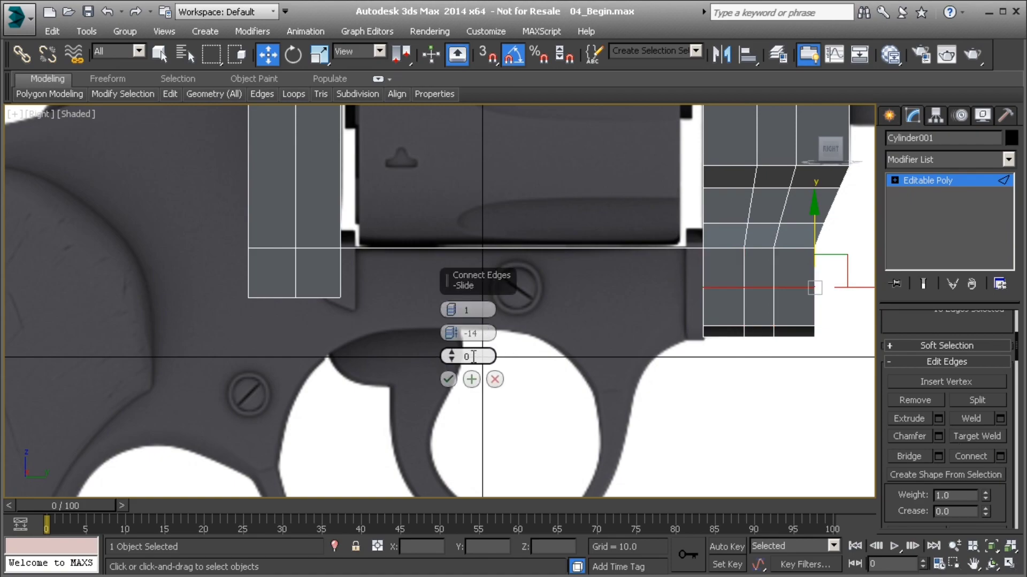
left_click(449, 379)
Try to flatten the rear column's bottom vertices and the front column's new vertex row with Make Planar X, reverting the result
key("1")
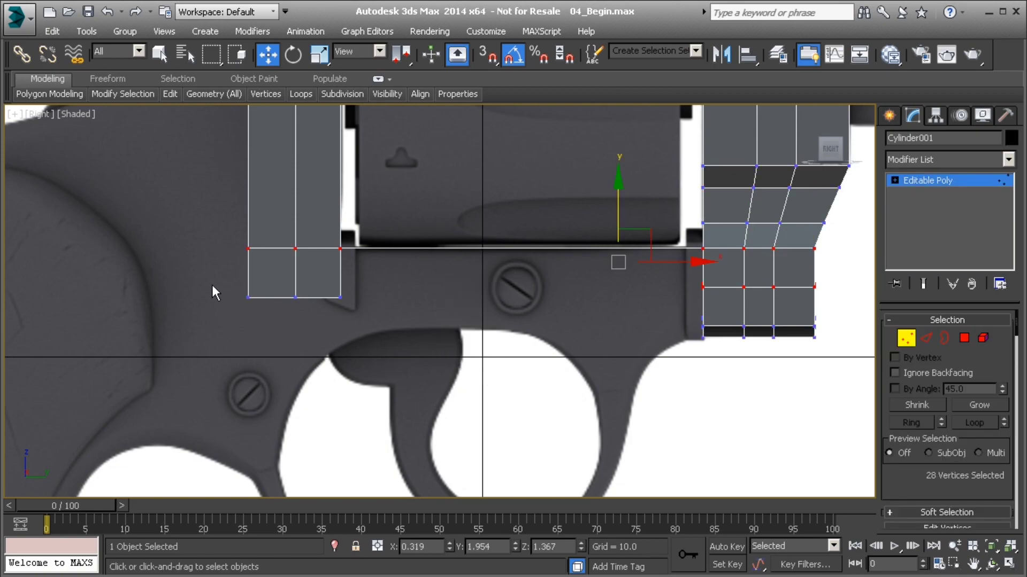
left_click_drag(813, 322, 836, 301)
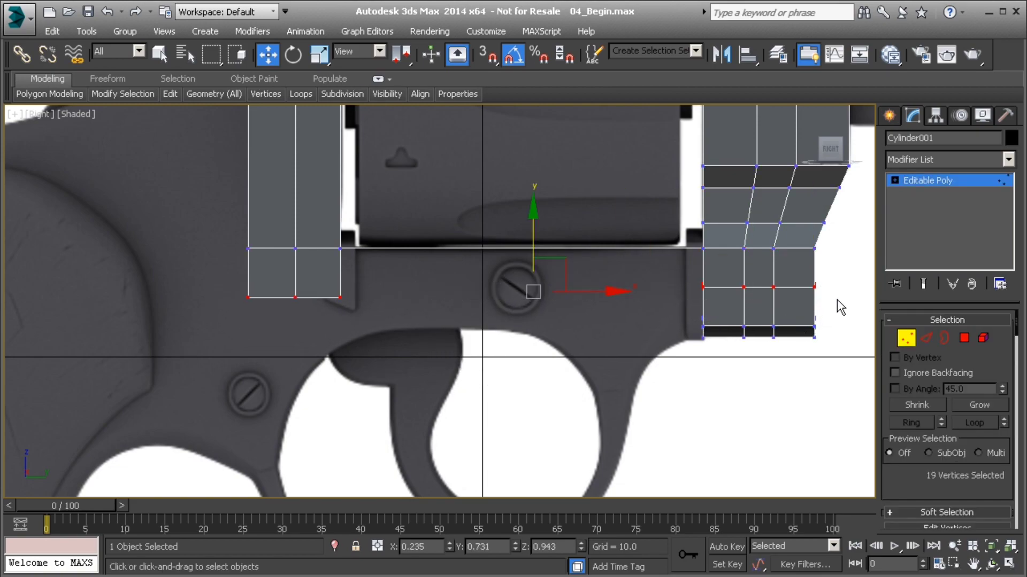
scroll(812, 299, "up", 2)
scroll(810, 298, "down", 3)
key("p")
mouse_move(698, 297)
middle_mouse_down("alt")
mouse_move(770, 301)
mouse_move(702, 299)
middle_mouse_up("alt")
scroll(706, 295, "up", 2)
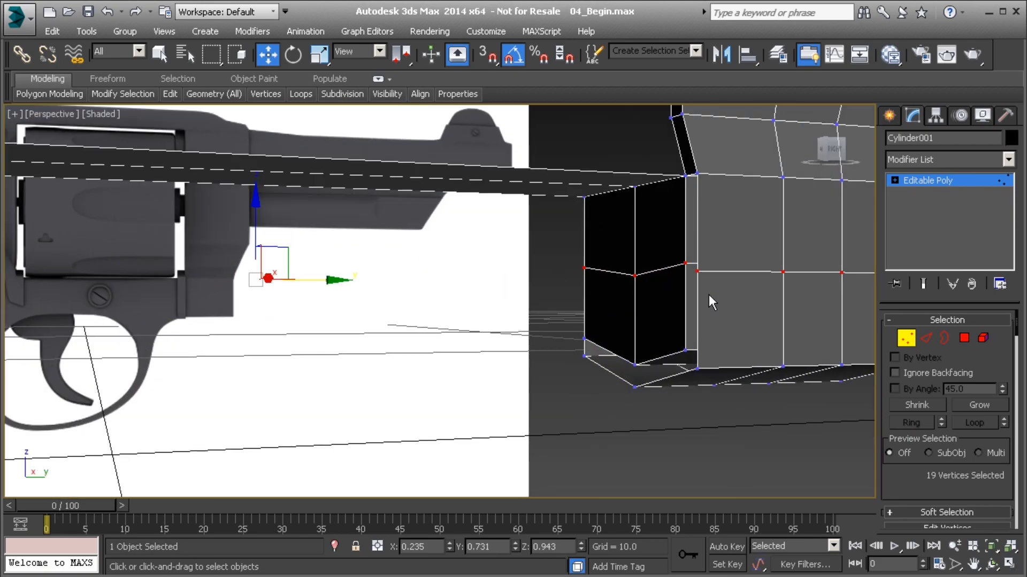
scroll(696, 297, "down", 1)
middle_click_drag(631, 298, 657, 307, "alt")
scroll(934, 447, "down", 5)
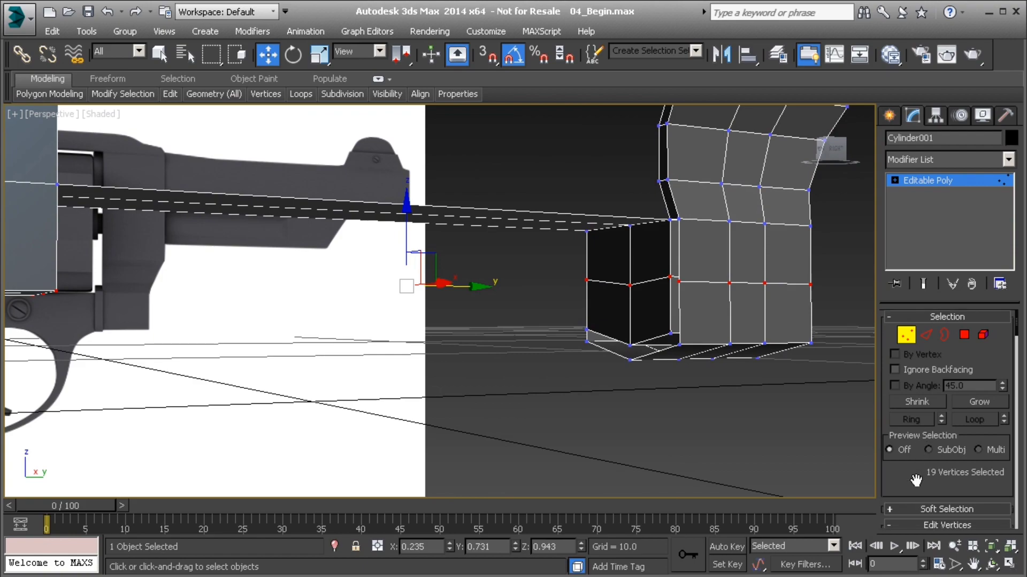
scroll(967, 451, "down", 8)
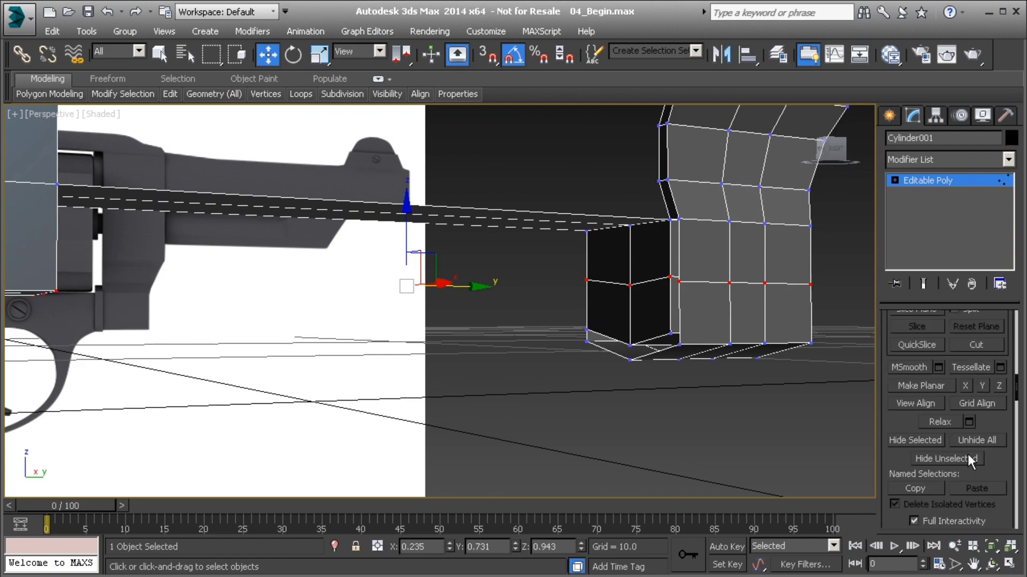
left_click(966, 361)
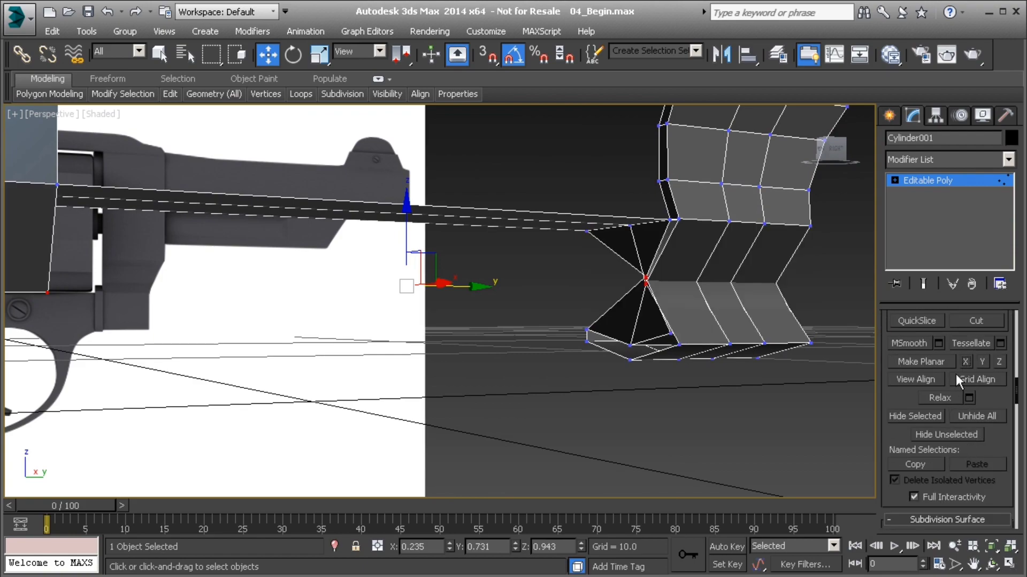
key("ctrl+z")
mouse_move(614, 352)
middle_mouse_down("alt")
mouse_move(698, 329)
mouse_move(675, 351)
mouse_move(613, 336)
middle_mouse_up("alt")
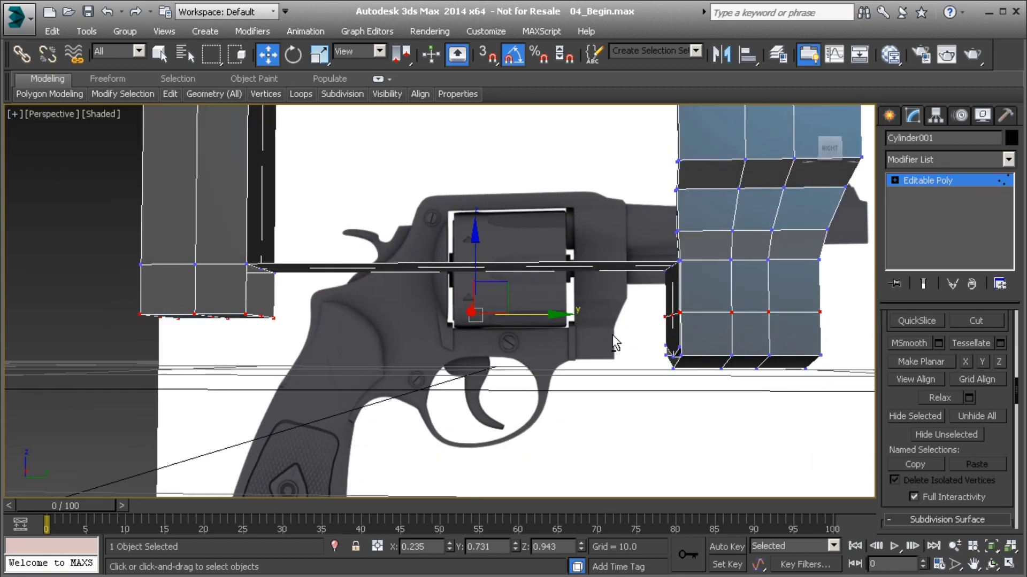
Bridge the rear column's lowest front vertical edge to the facing vertical edge of the front column, just below the cylinder
key("l")
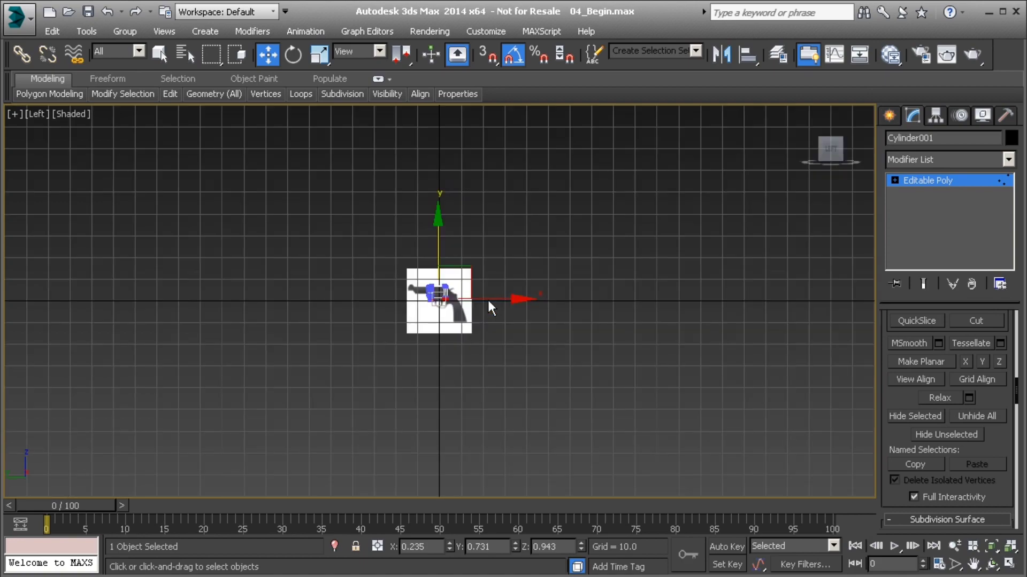
scroll(429, 299, "up", 2)
key("v")
key("r")
scroll(351, 310, "up", 2)
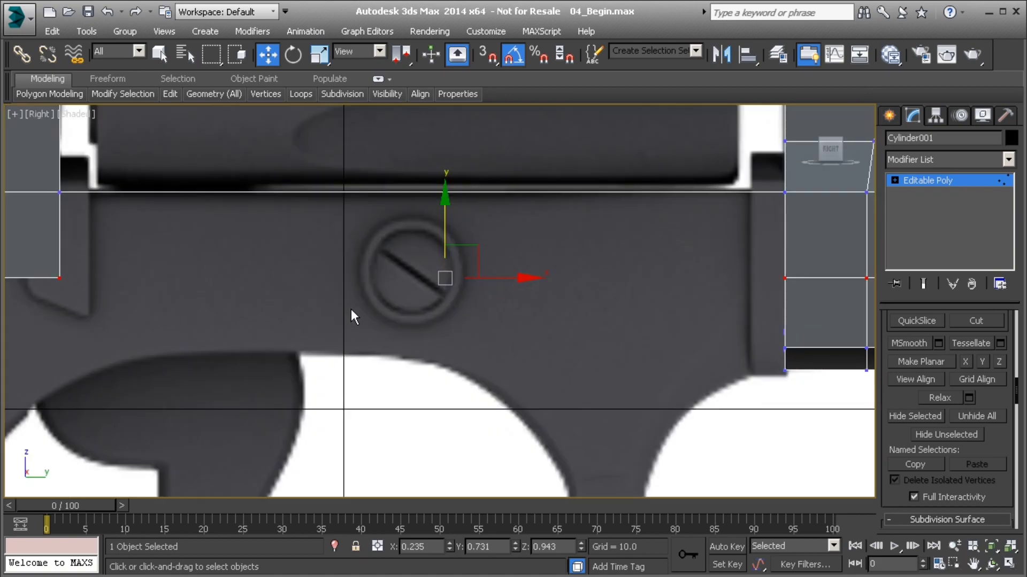
key("2")
left_click(62, 236)
left_click(785, 242, "ctrl")
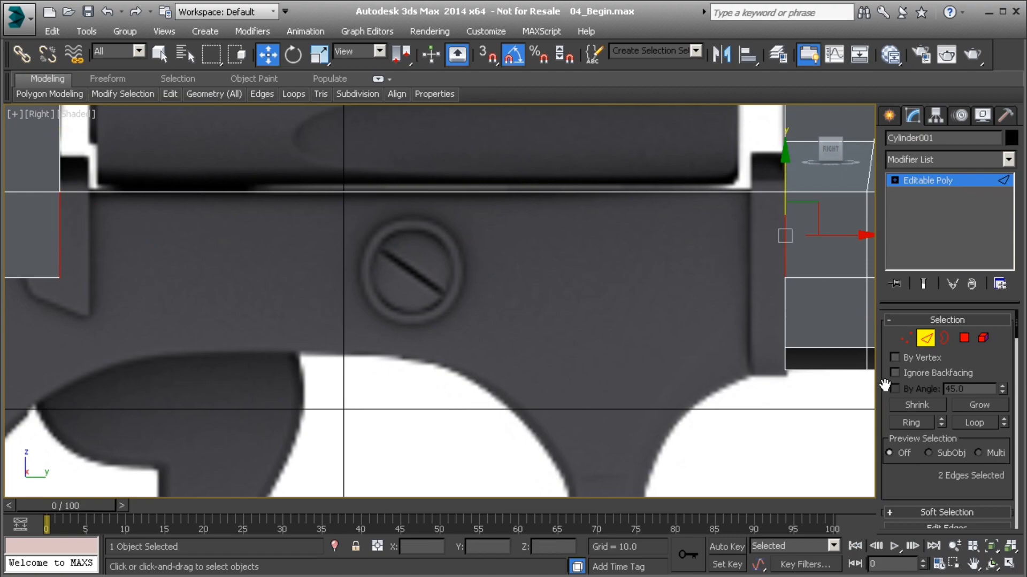
scroll(924, 484, "down", 5)
left_click(914, 469)
scroll(583, 317, "down", 4)
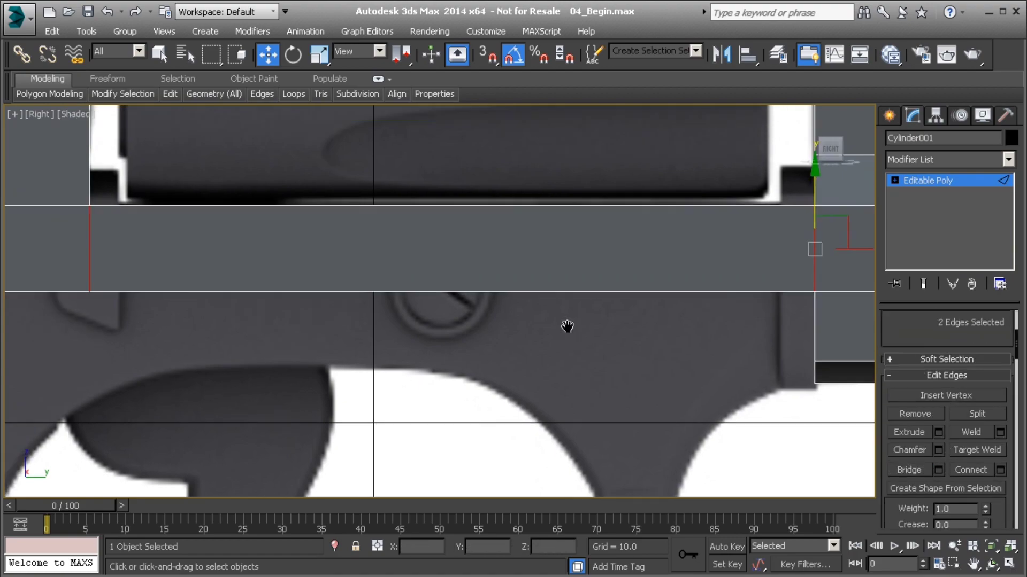
Examine the new side strip between the columns and its junction with the front column from several angles
middle_click_drag(549, 295, 539, 307)
scroll(515, 306, "down", 3)
key("p")
middle_click_drag(476, 283, 531, 391, "alt")
middle_click_drag(444, 274, 495, 381, "alt")
scroll(541, 347, "up", 6)
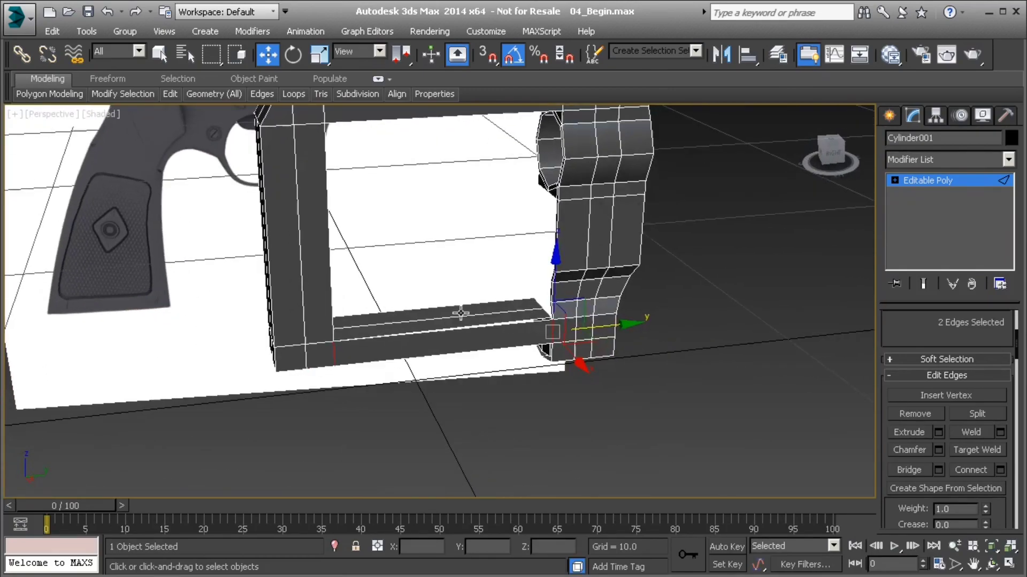
middle_click_drag(525, 293, 682, 380, "alt")
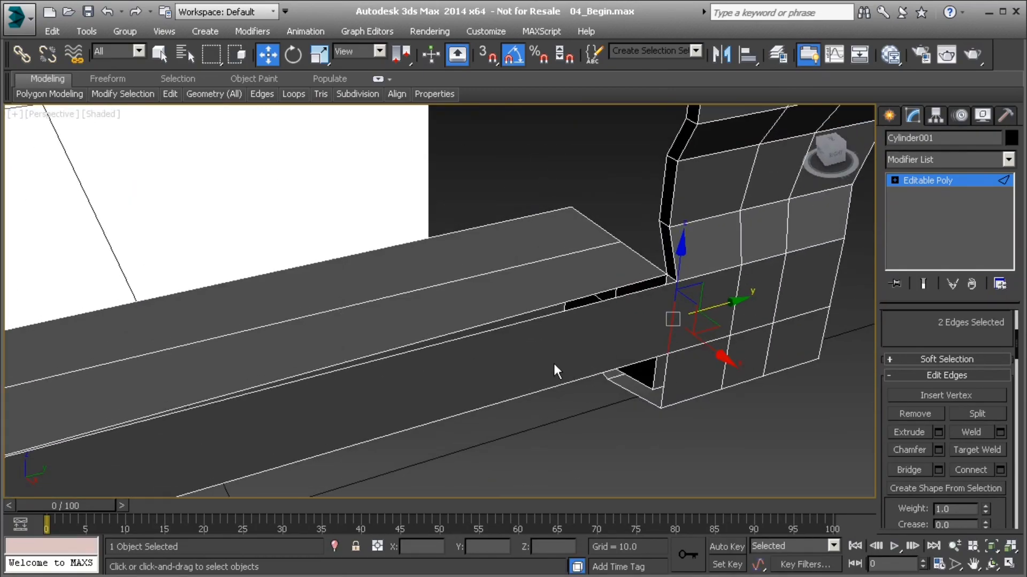